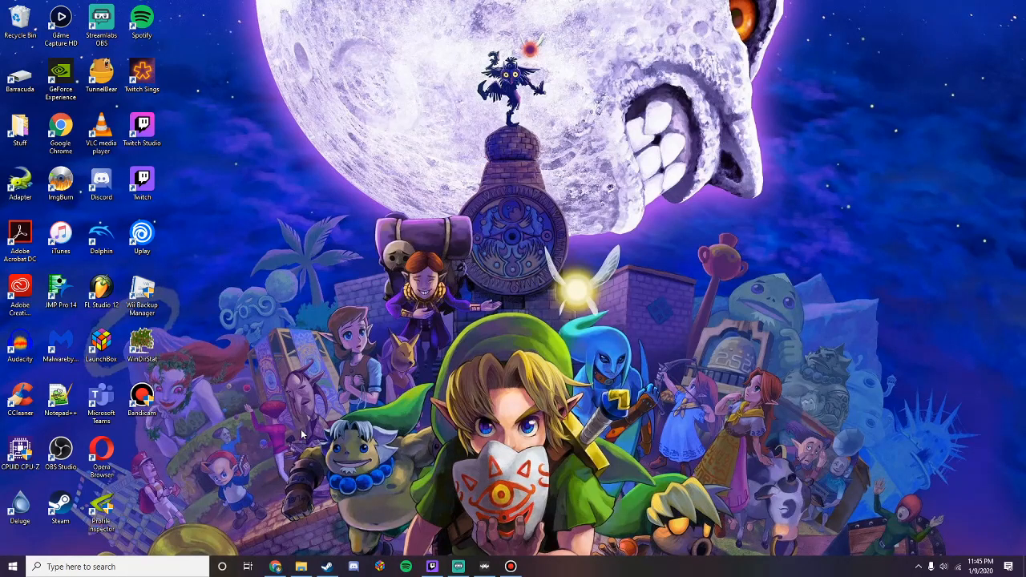
Step: Bring up the Bandicam window, and switch to Chrome to view the VirtualDub download page on SourceForge
{"action": "left_click", "coordinate": [511, 566]}
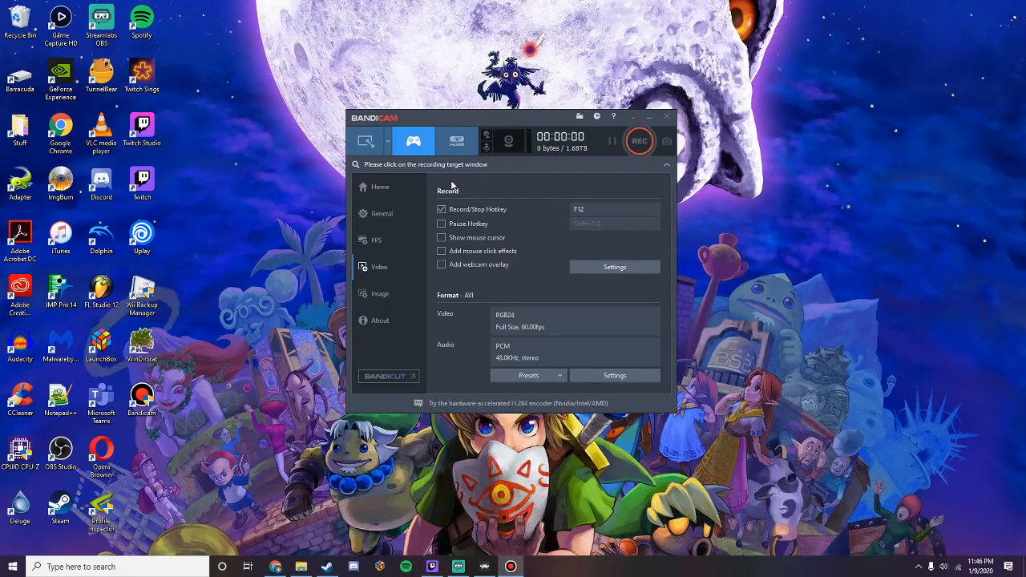
{"action": "left_click", "coordinate": [275, 567]}
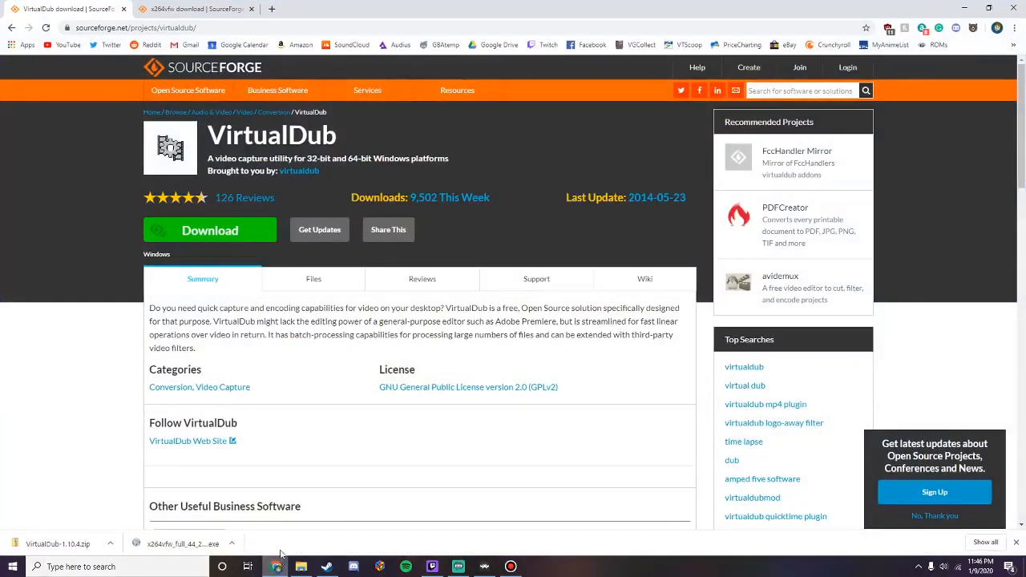
{"action": "left_click_drag", "start_coordinate": [210, 135], "coordinate": [377, 137]}
{"action": "left_click", "coordinate": [324, 133]}
{"action": "left_click_drag", "start_coordinate": [208, 158], "coordinate": [457, 158]}
{"action": "left_click", "coordinate": [457, 158]}
Step: View the x264vfw download page on SourceForge
{"action": "left_click", "coordinate": [191, 12]}
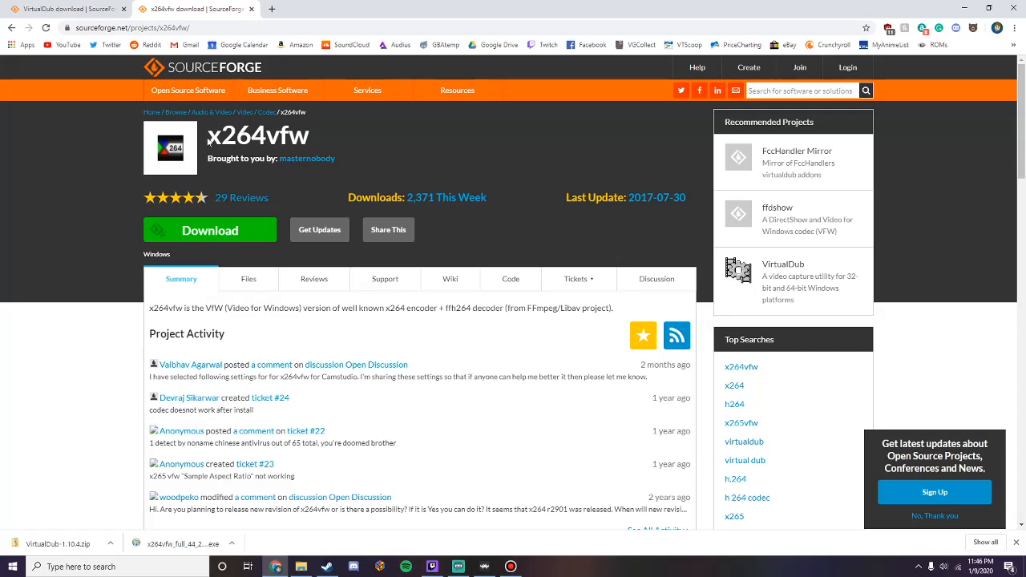
{"action": "left_click_drag", "start_coordinate": [208, 138], "coordinate": [308, 136]}
{"action": "left_click", "coordinate": [320, 138]}
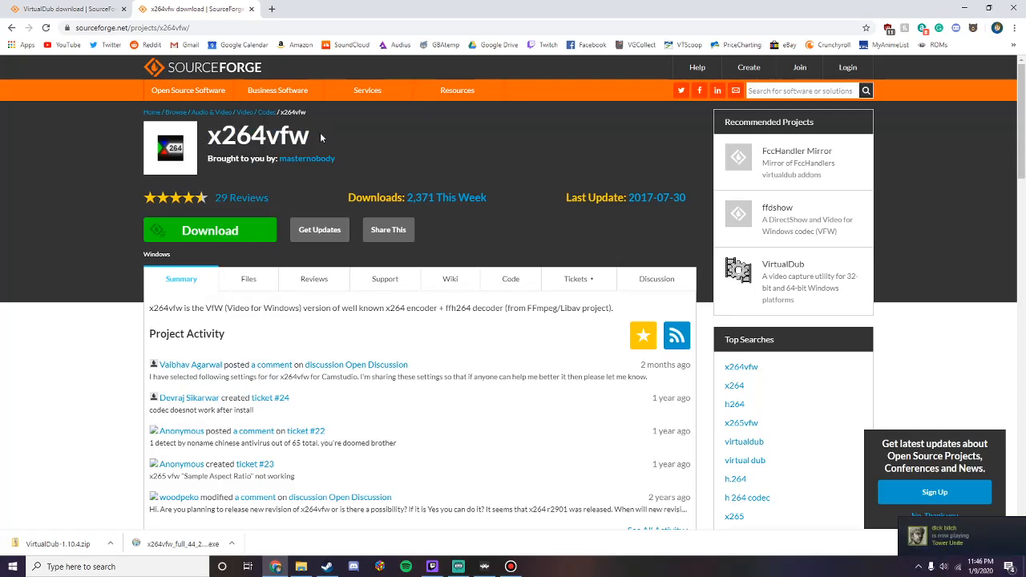
Step: Look inside VirtualDub-1.10.4.zip in the Downloads folder and return to Downloads
{"action": "left_click", "coordinate": [963, 7]}
{"action": "left_click", "coordinate": [301, 566]}
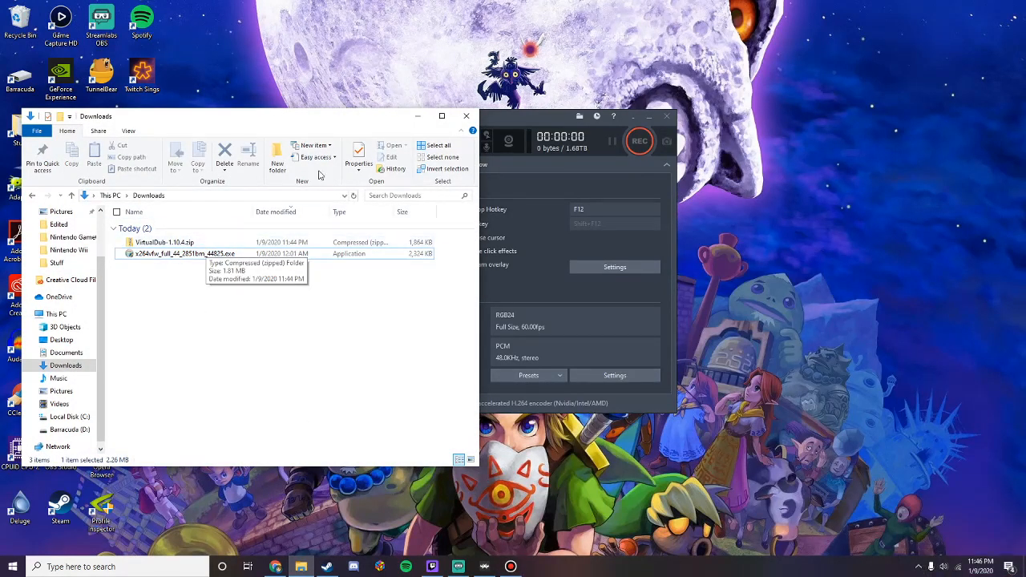
{"action": "left_click_drag", "start_coordinate": [503, 117], "coordinate": [716, 114]}
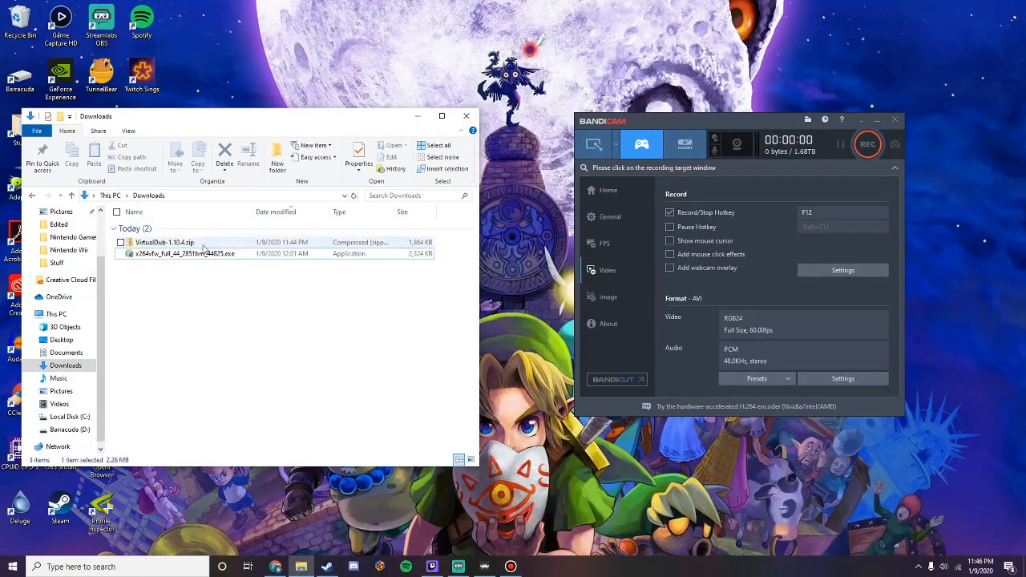
{"action": "double_click", "coordinate": [155, 245]}
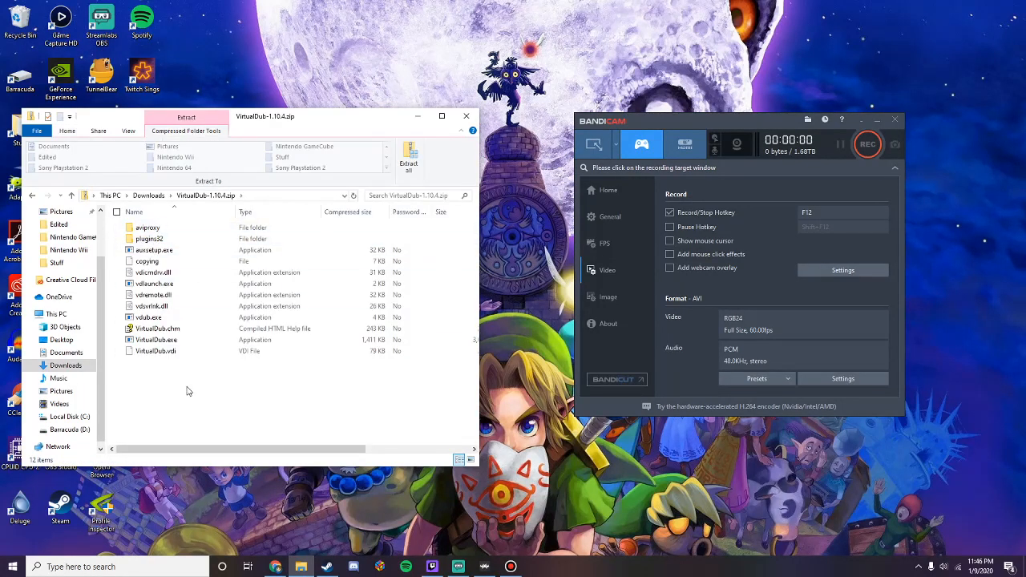
{"action": "left_click_drag", "start_coordinate": [189, 388], "coordinate": [149, 226]}
{"action": "left_click", "coordinate": [240, 401]}
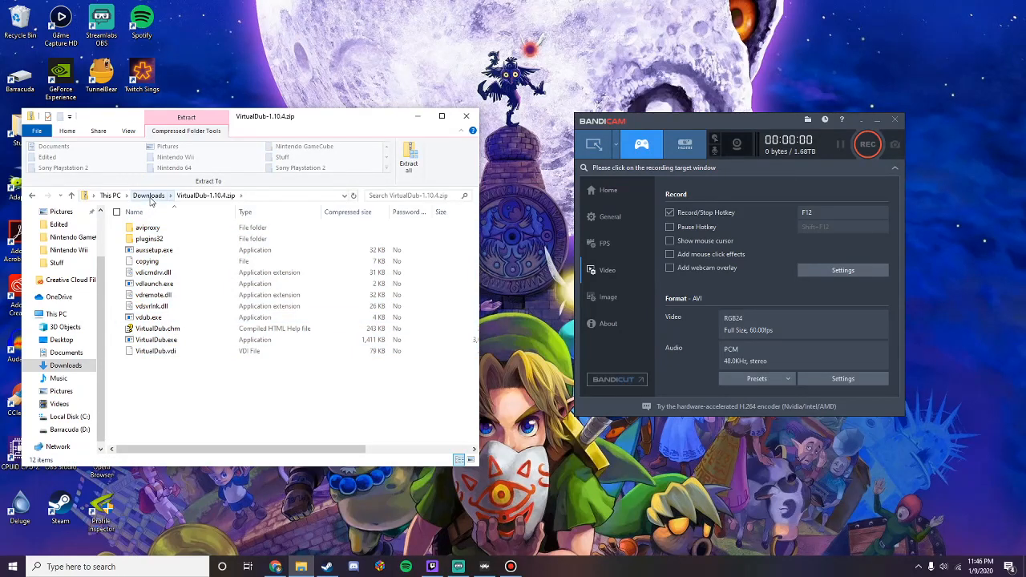
{"action": "left_click", "coordinate": [148, 196]}
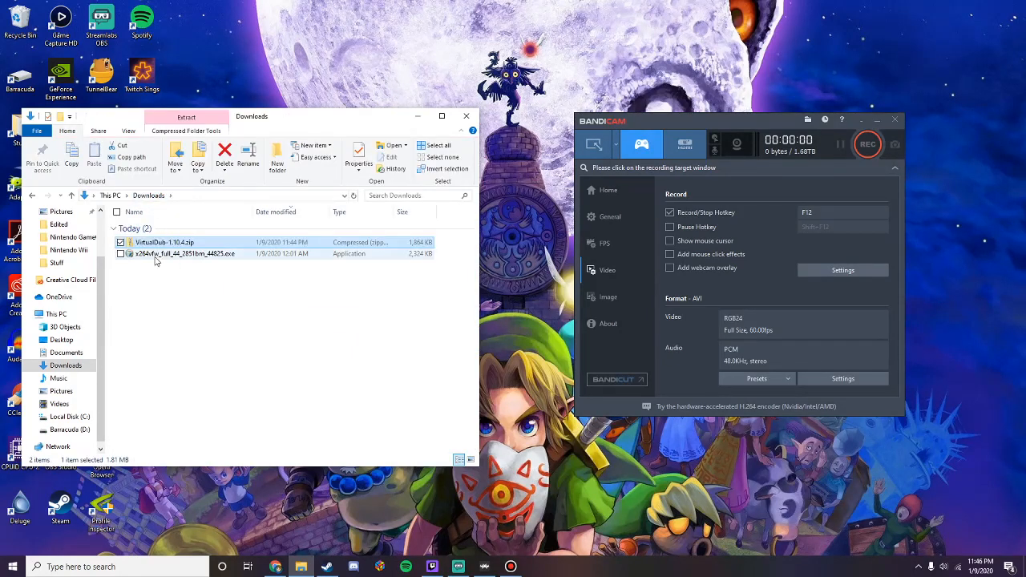
{"action": "double_click", "coordinate": [151, 255]}
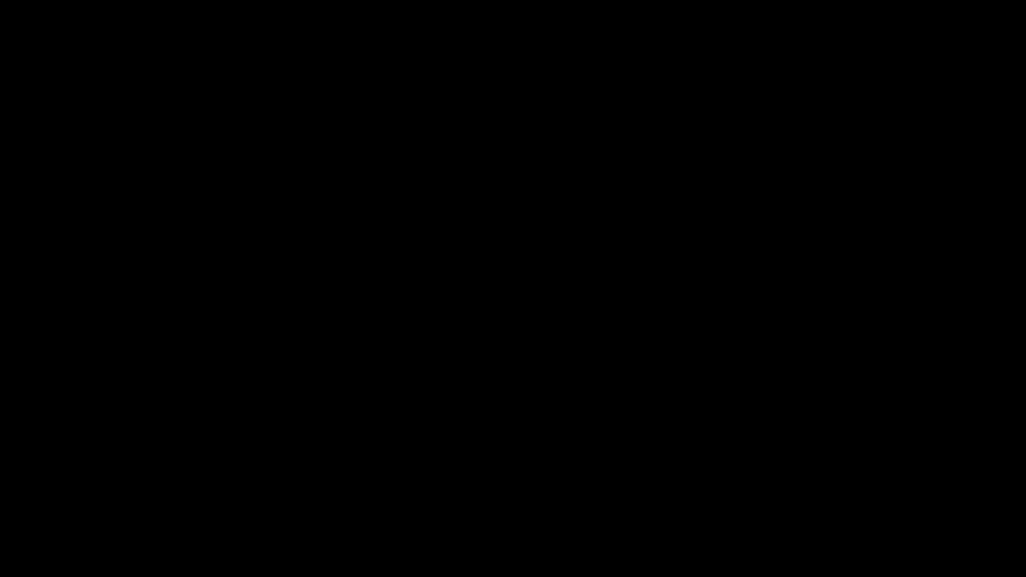
{"action": "left_click", "coordinate": [575, 372]}
{"action": "left_click", "coordinate": [574, 369]}
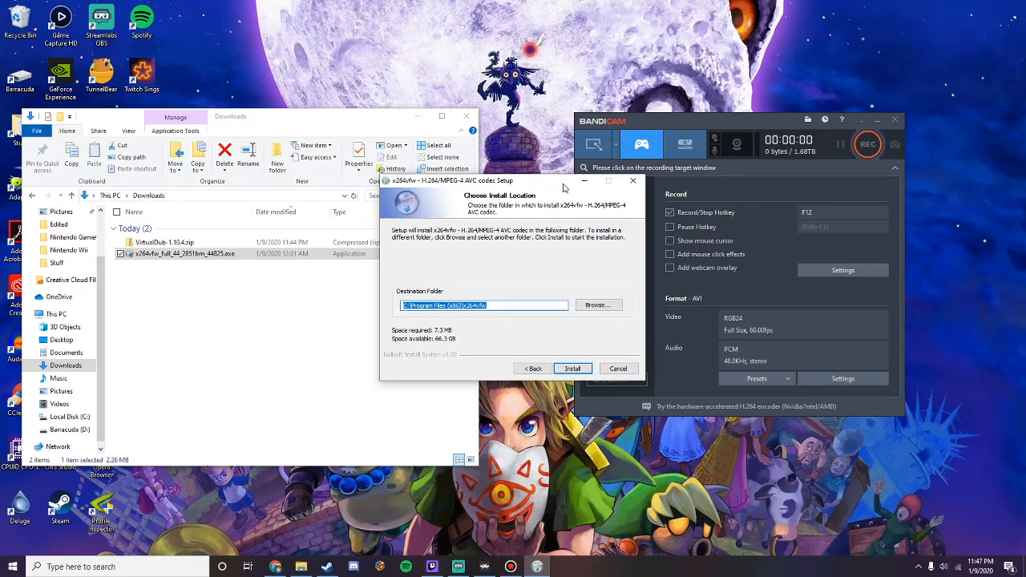
{"action": "left_click", "coordinate": [639, 184]}
{"action": "left_click", "coordinate": [550, 319]}
{"action": "left_click", "coordinate": [441, 342]}
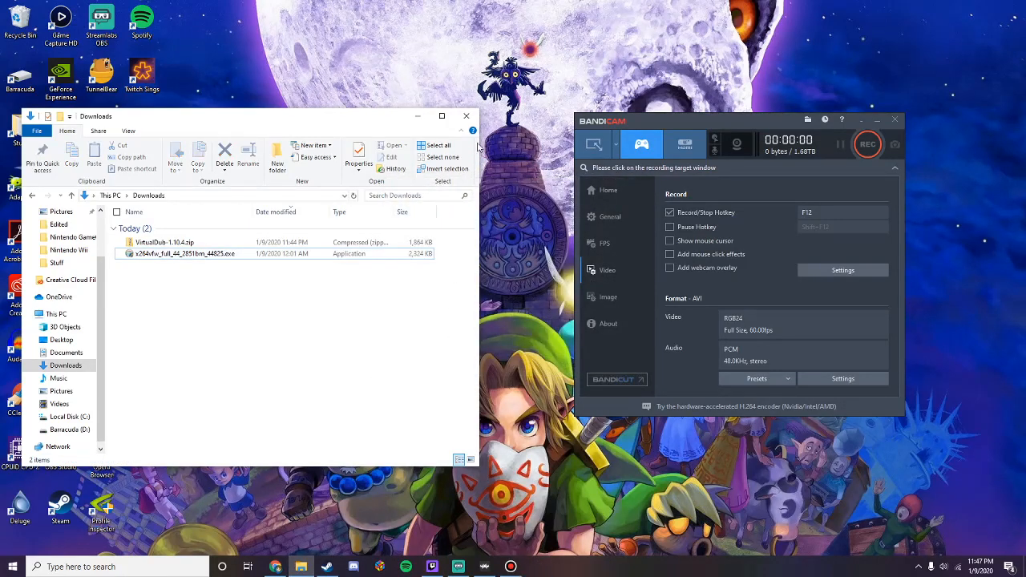
Step: Close the Downloads folder and choose Full Size and the RGB24 video codec in Bandicam's format settings
{"action": "left_click", "coordinate": [468, 117]}
{"action": "left_click_drag", "start_coordinate": [669, 122], "coordinate": [460, 116]}
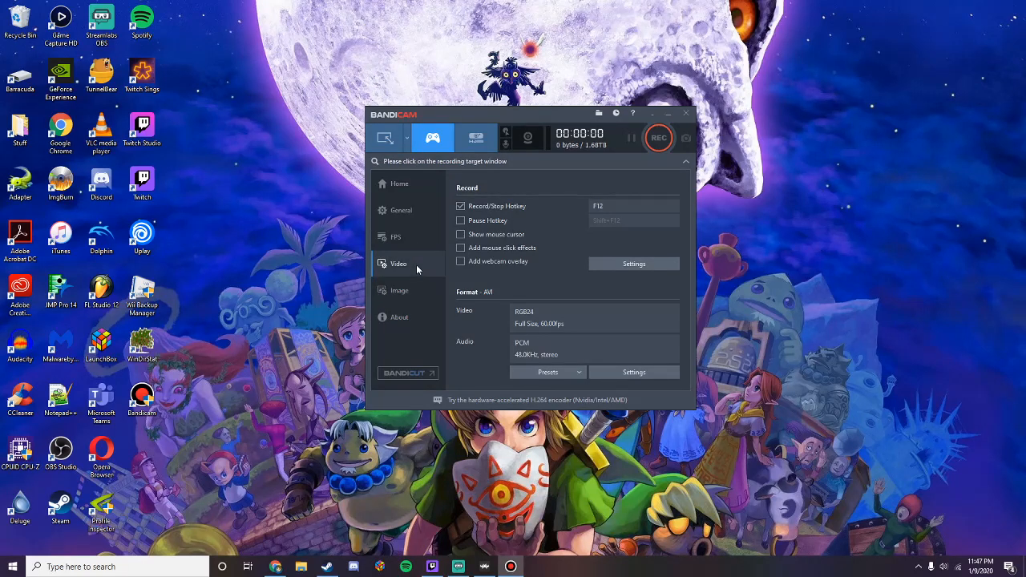
{"action": "left_click", "coordinate": [624, 372]}
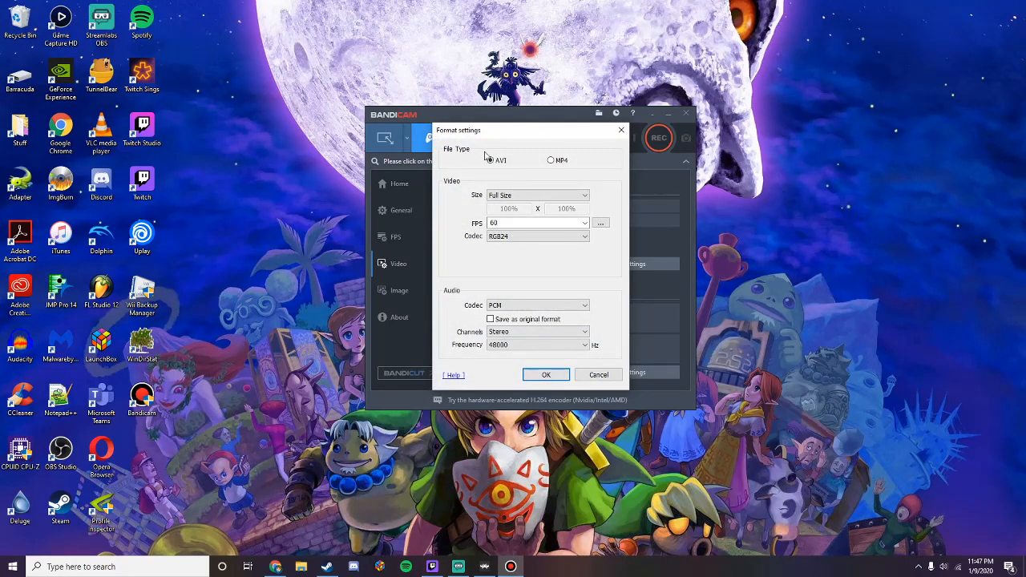
{"action": "left_click", "coordinate": [490, 196]}
{"action": "left_click", "coordinate": [503, 202]}
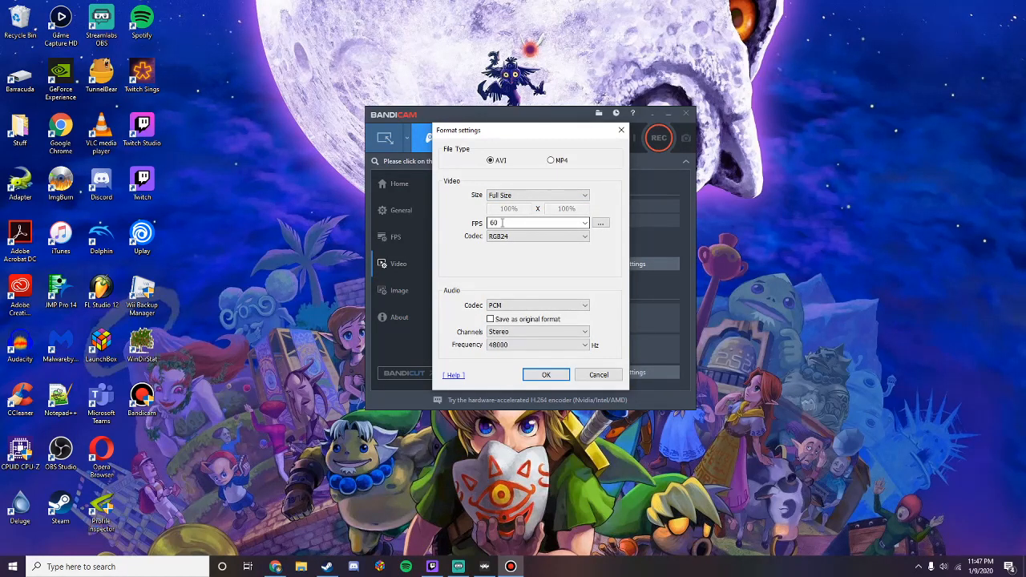
{"action": "left_click", "coordinate": [507, 237]}
{"action": "left_click", "coordinate": [507, 291]}
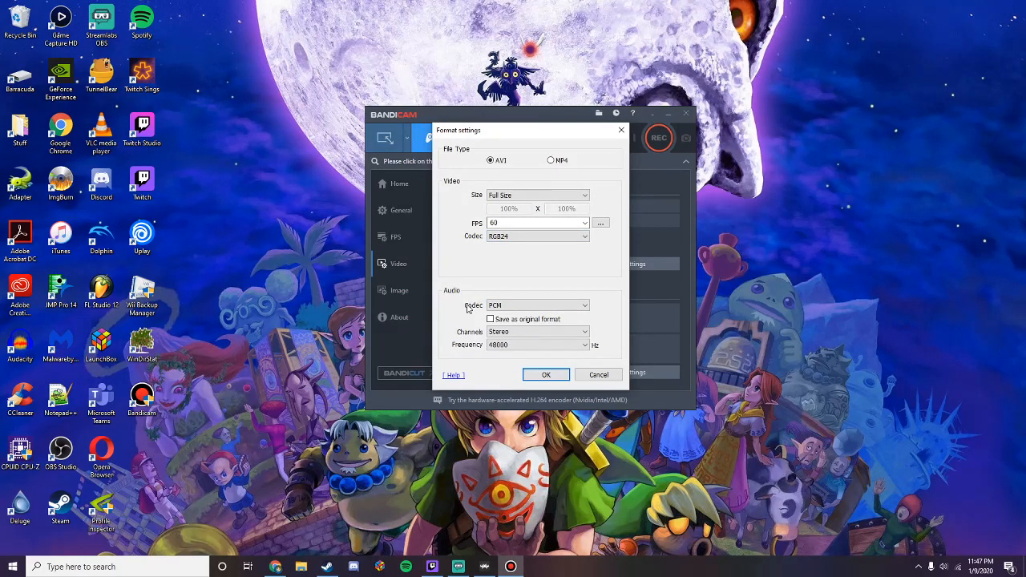
Step: Choose the PCM audio codec with a 48000 Hz frequency and accept the format settings
{"action": "left_click", "coordinate": [497, 311]}
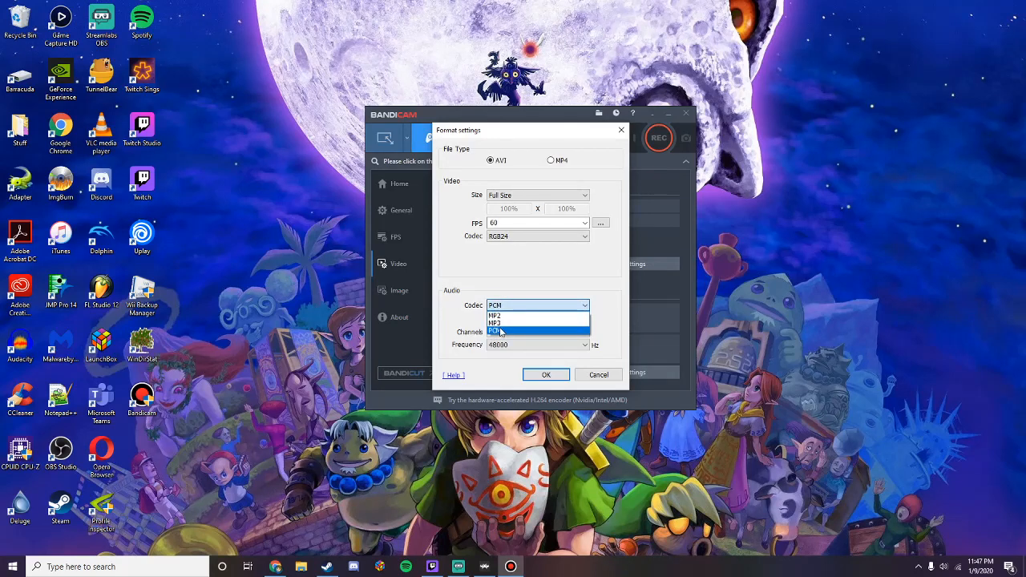
{"action": "left_click", "coordinate": [500, 331]}
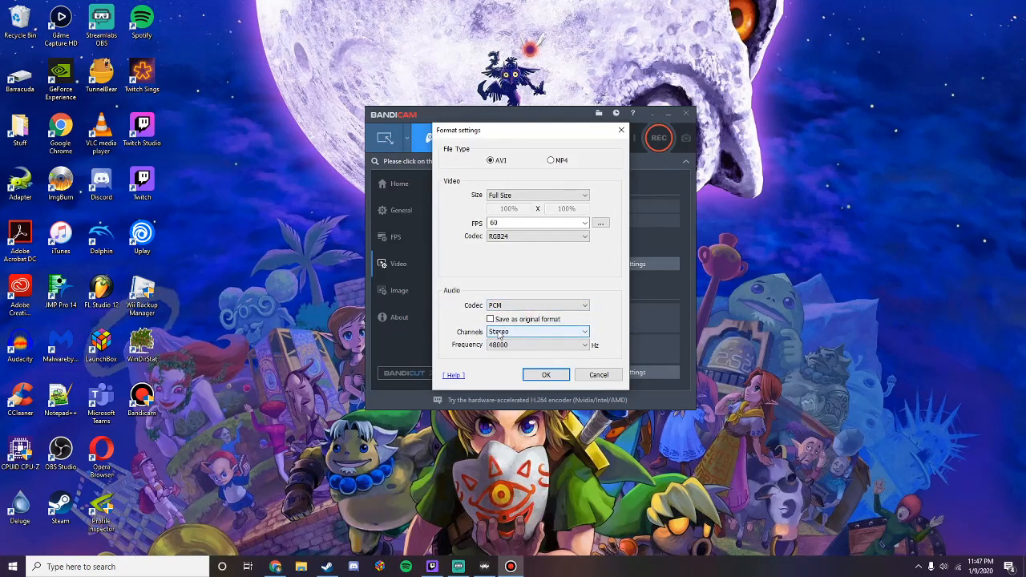
{"action": "left_click", "coordinate": [494, 346]}
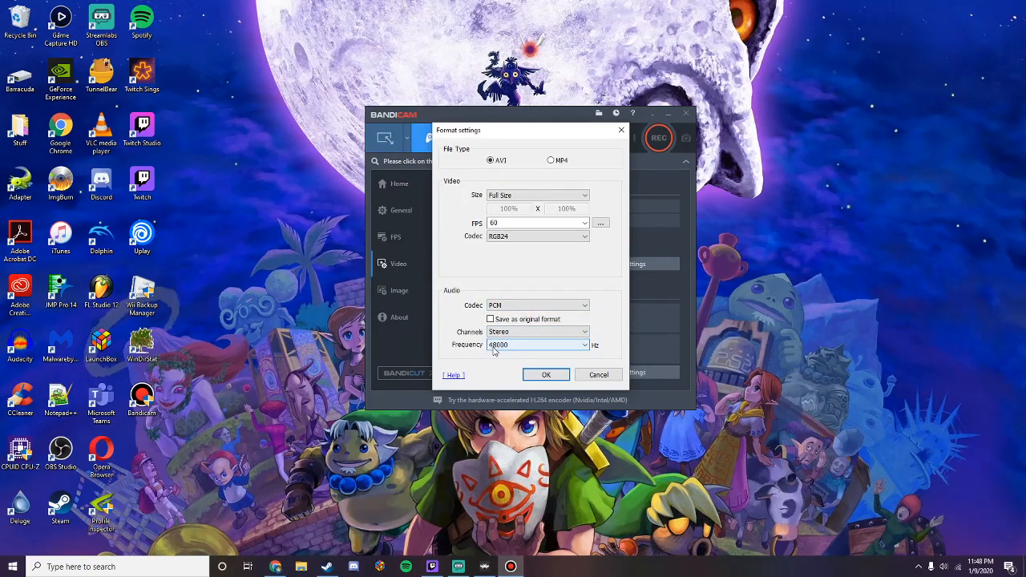
{"action": "left_click", "coordinate": [536, 375]}
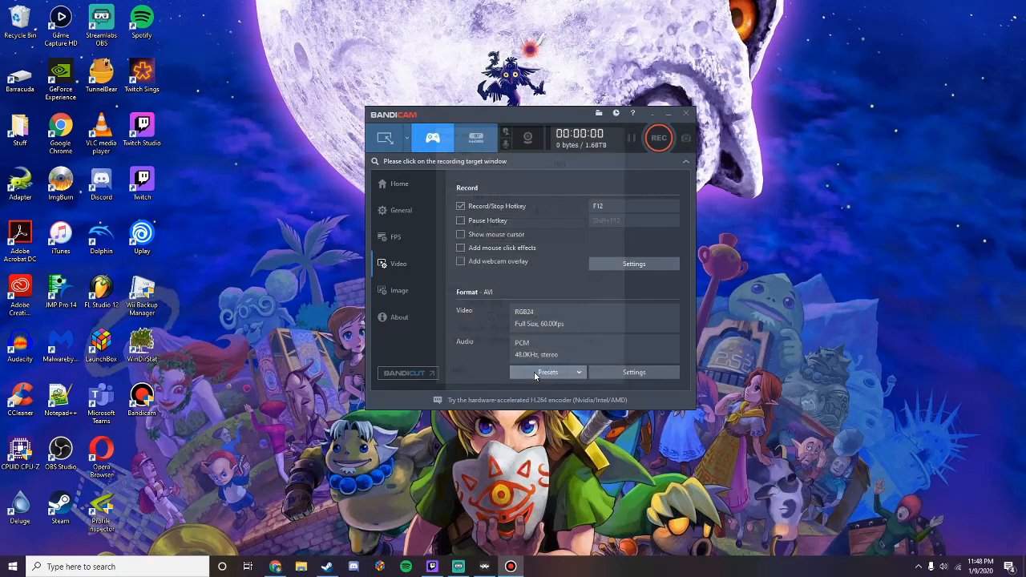
Step: Move the Bandicam window aside, switch to RetroArch and open its Video settings
{"action": "left_click_drag", "start_coordinate": [548, 116], "coordinate": [835, 117]}
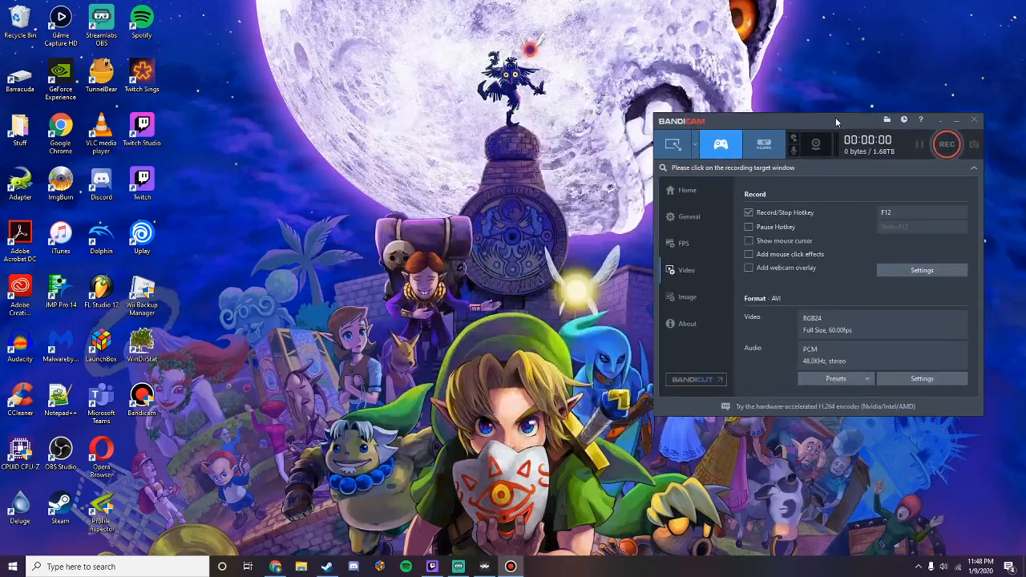
{"action": "left_click", "coordinate": [484, 567]}
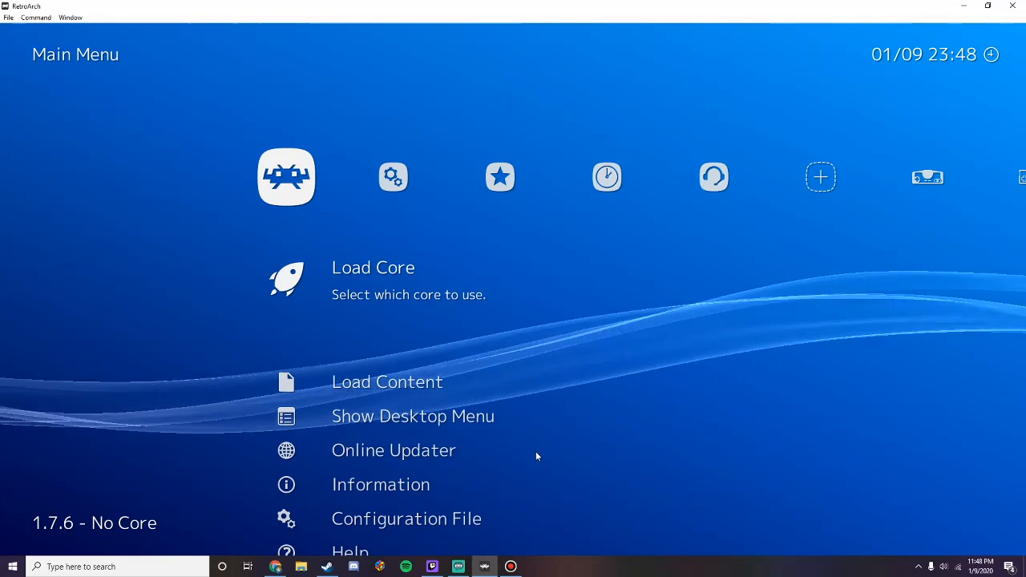
{"action": "key", "text": "Right"}
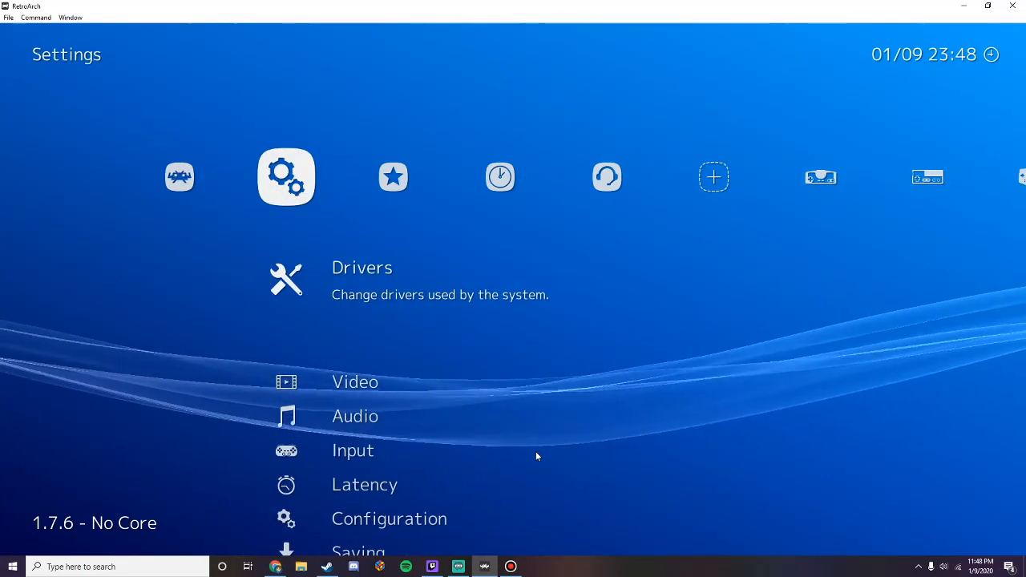
{"action": "key", "text": "Down"}
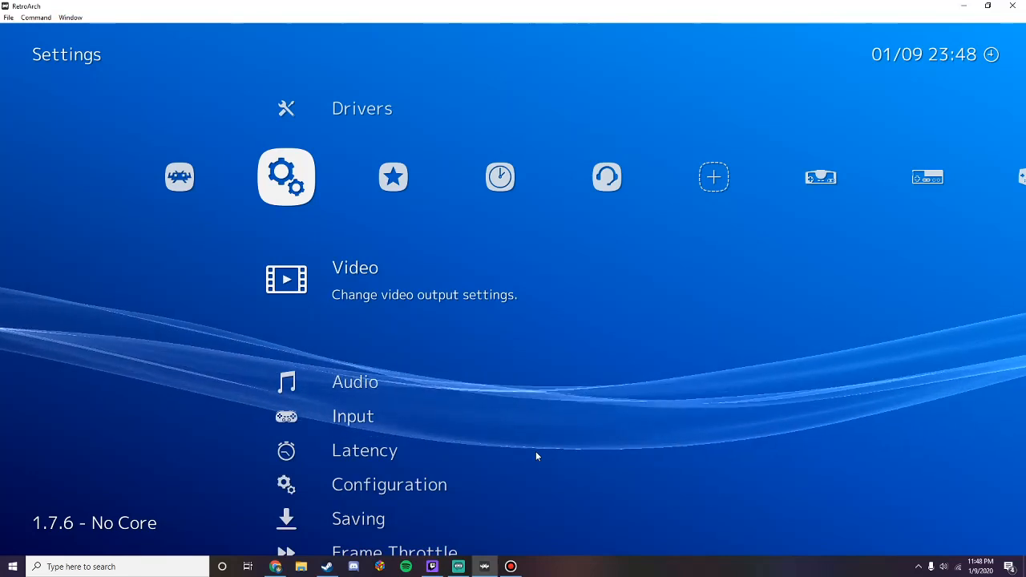
{"action": "key", "text": "Return"}
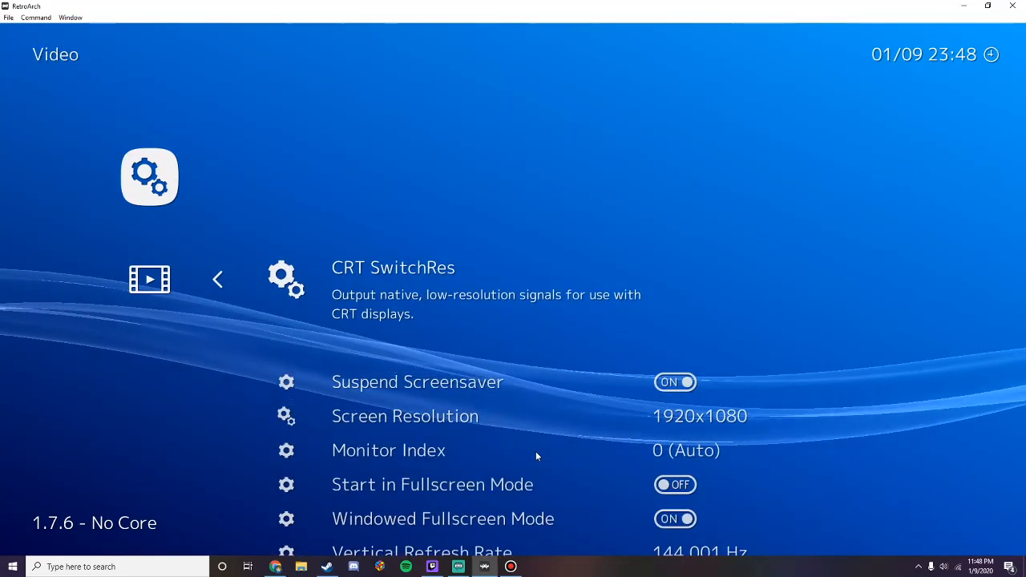
Step: Try toggling Start in Fullscreen Mode in the Video settings
{"action": "key", "text": "Down"}
{"action": "key", "text": "Down"}
{"action": "key", "text": "Down"}
{"action": "key", "text": "Down"}
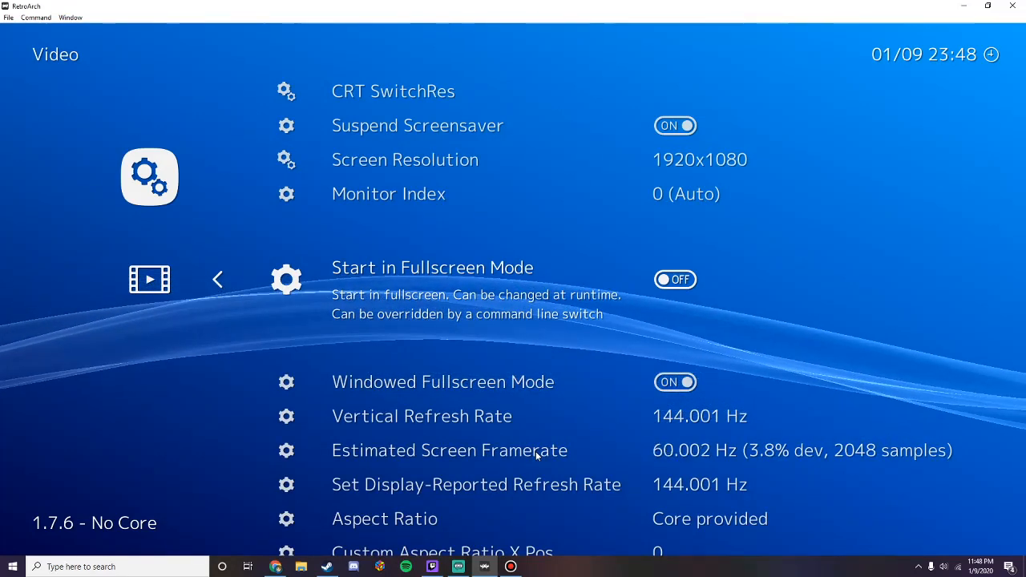
{"action": "key", "text": "Return"}
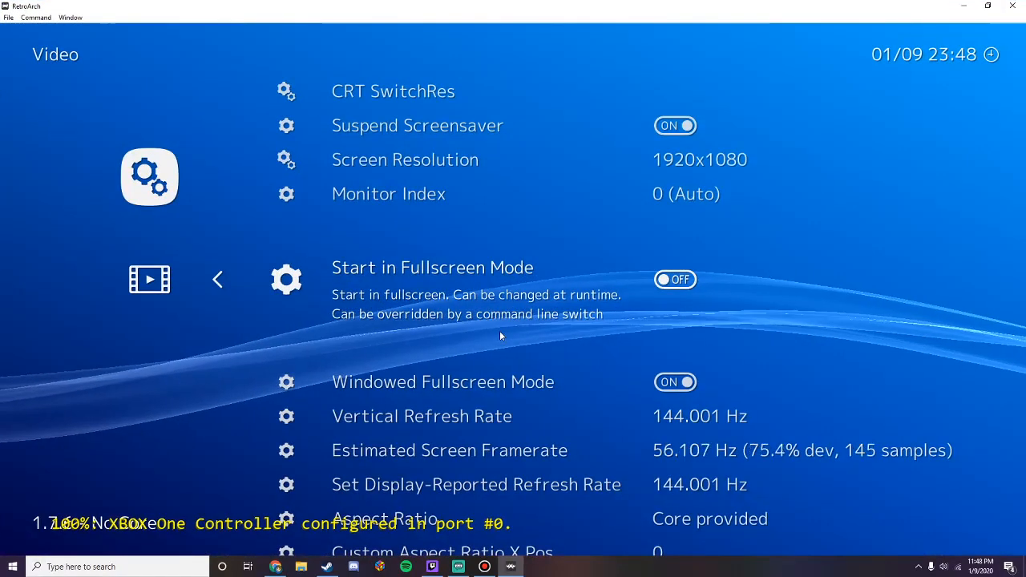
Step: Examine the remaining Video settings, from Windowed Fullscreen Mode through window size, Integer Scale and sync options to Bilinear Filtering
{"action": "key", "text": "Down"}
{"action": "key", "text": "Down"}
{"action": "key", "text": "Down"}
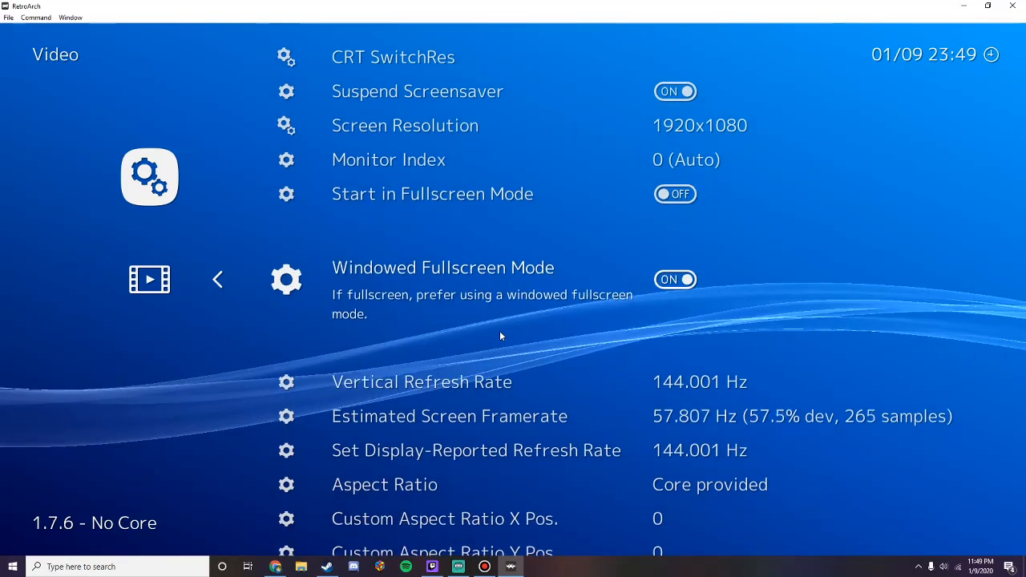
{"action": "key", "text": "Down"}
{"action": "key", "text": "Down"}
{"action": "key", "text": "Down"}
{"action": "key", "text": "Down"}
{"action": "key", "text": "Down"}
{"action": "key", "text": "Down"}
{"action": "key", "text": "Down"}
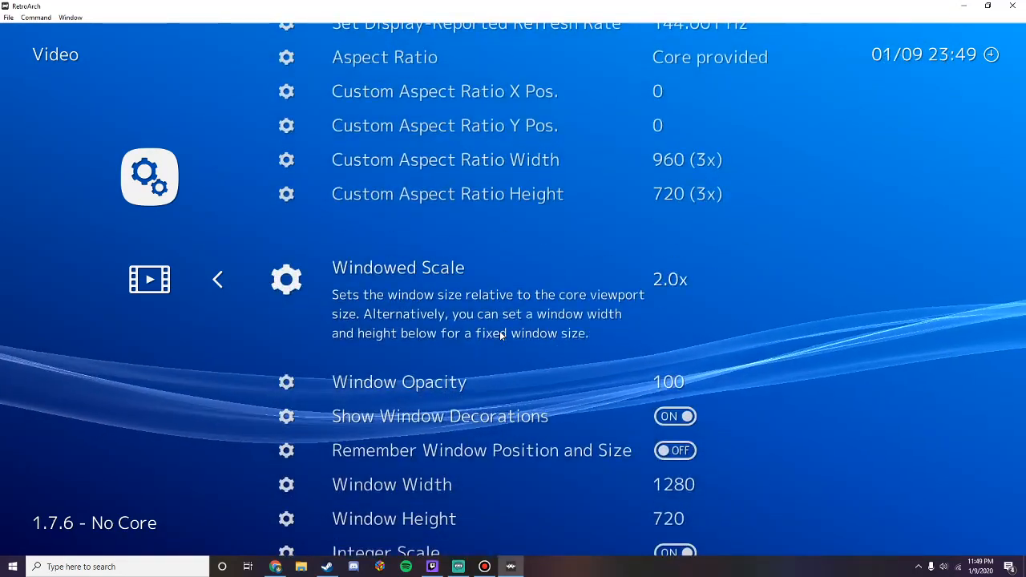
{"action": "key", "text": "Down"}
{"action": "key", "text": "Down"}
{"action": "key", "text": "Down"}
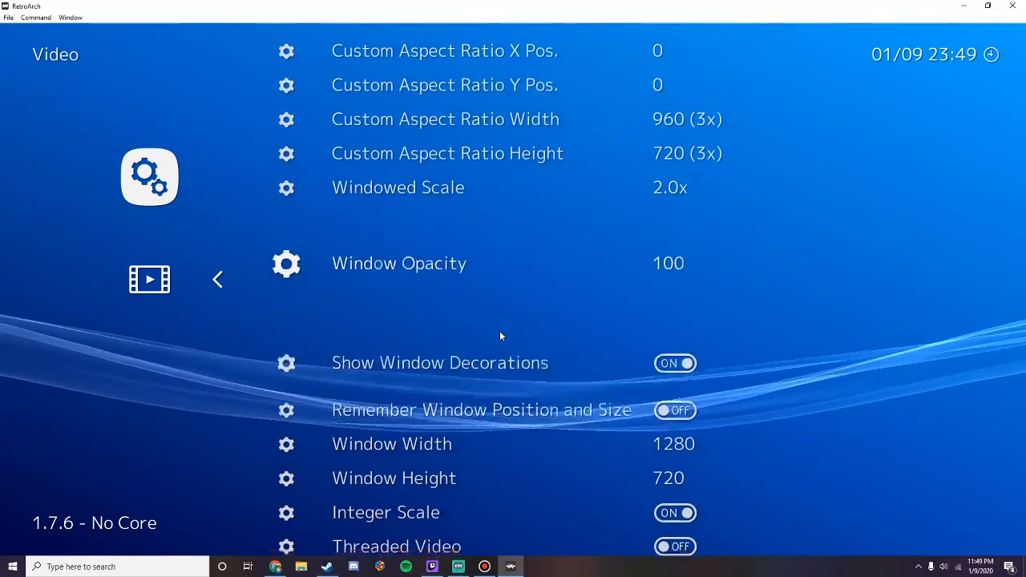
{"action": "key", "text": "Down"}
{"action": "key", "text": "Down"}
{"action": "key", "text": "Down"}
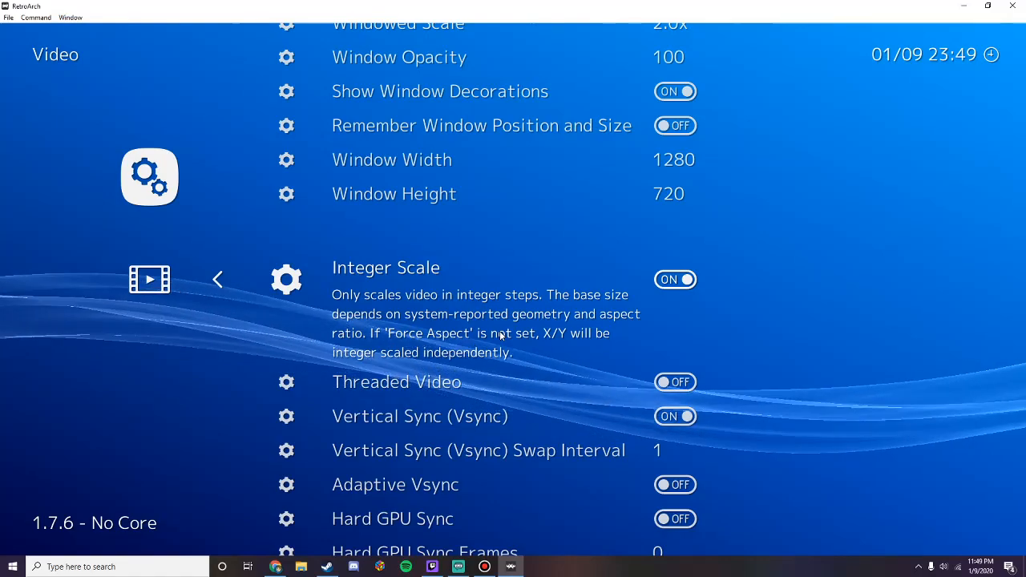
{"action": "key", "text": "Down"}
{"action": "key", "text": "Down"}
{"action": "key", "text": "Down"}
{"action": "key", "text": "Down"}
{"action": "key", "text": "Down"}
{"action": "key", "text": "Down"}
{"action": "key", "text": "Down"}
{"action": "key", "text": "Down"}
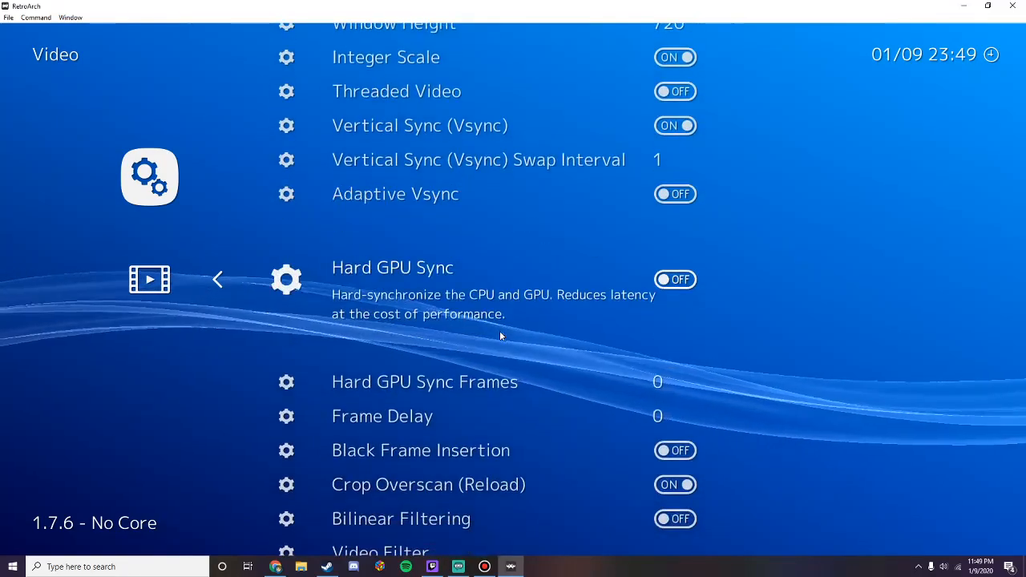
{"action": "key", "text": "Down"}
{"action": "key", "text": "Down"}
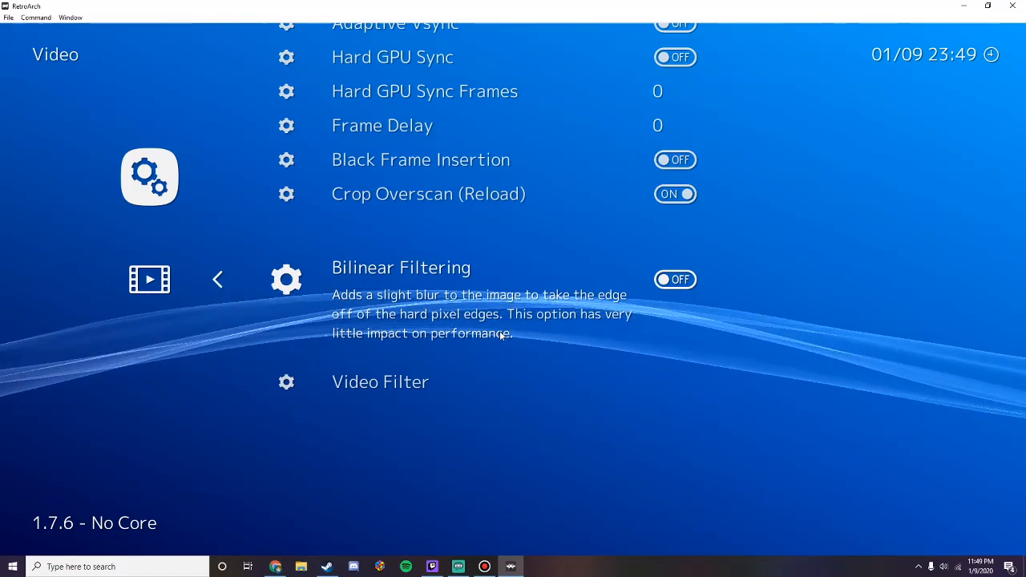
Step: Leave the Video settings and open the Configuration settings to check Save Configuration on Exit
{"action": "key", "text": "BackSpace"}
{"action": "key", "text": "Down"}
{"action": "key", "text": "Down"}
{"action": "key", "text": "Down"}
{"action": "key", "text": "Down"}
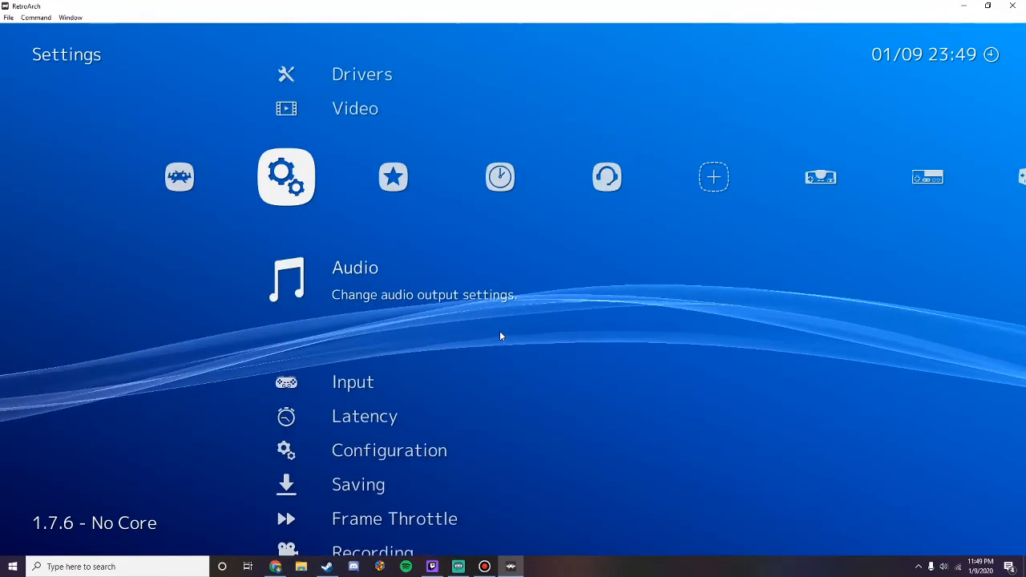
{"action": "key", "text": "Return"}
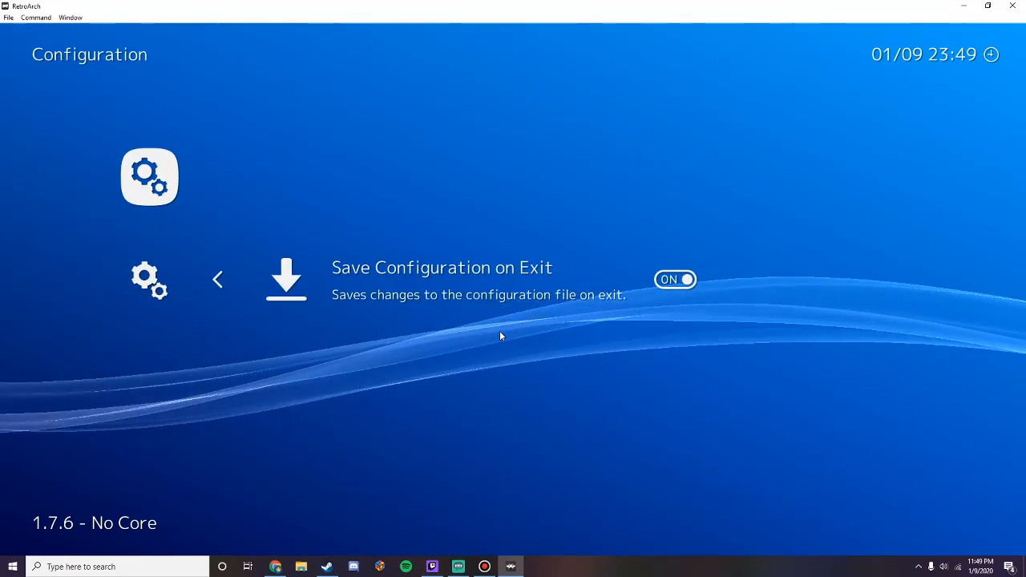
Step: Close RetroArch to save its configuration and relaunch it maximized from retroarch.exe in D:\Emulators\RetroArch
{"action": "key", "text": "BackSpace"}
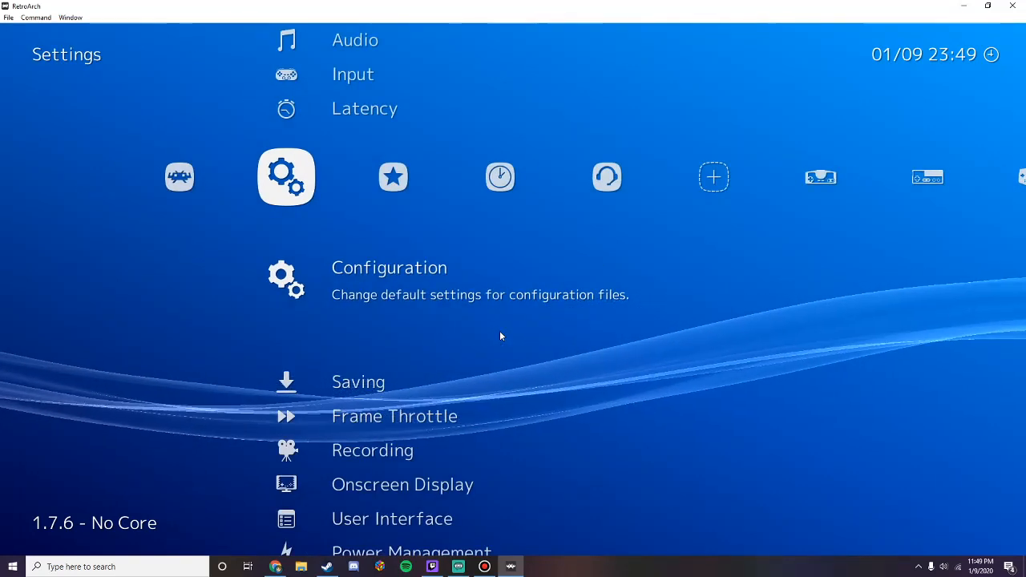
{"action": "left_click", "coordinate": [1019, 5]}
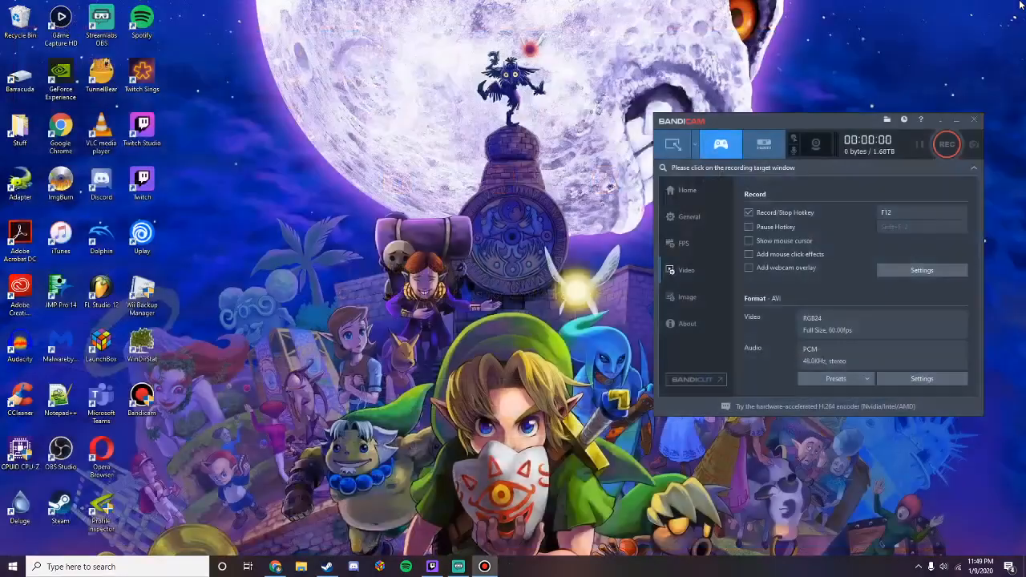
{"action": "left_click", "coordinate": [301, 566]}
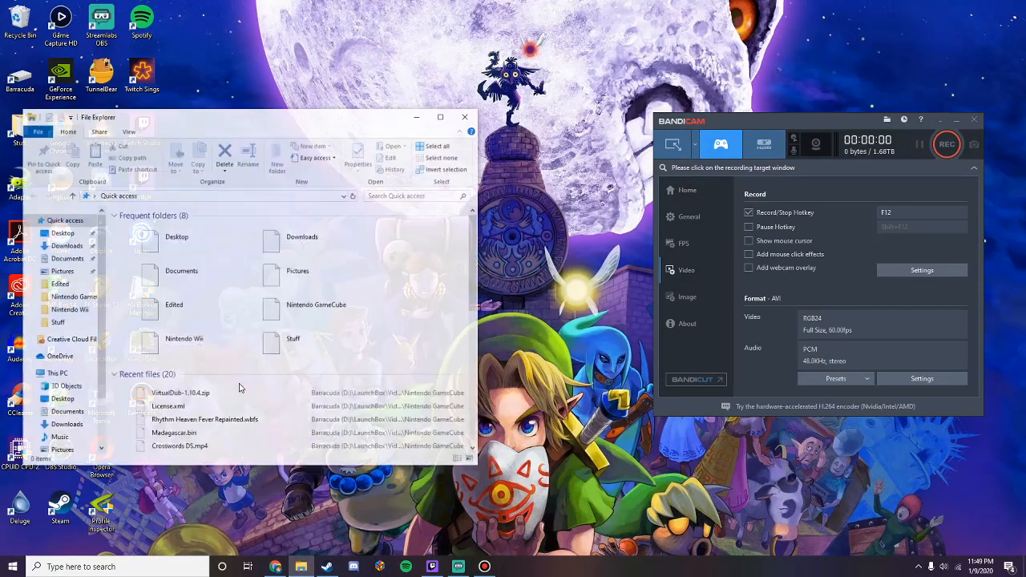
{"action": "left_click", "coordinate": [70, 418]}
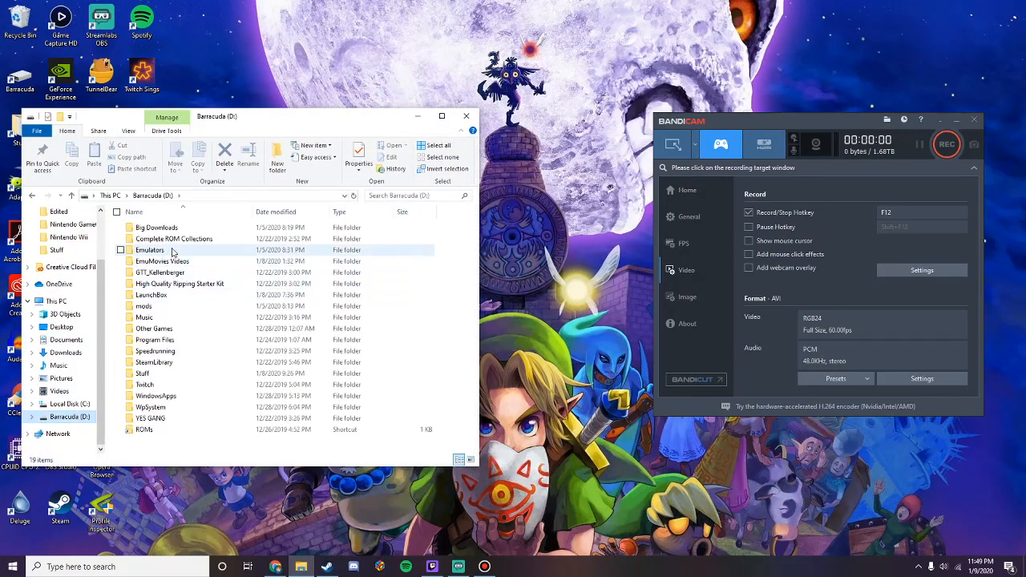
{"action": "double_click", "coordinate": [151, 250]}
{"action": "double_click", "coordinate": [150, 294]}
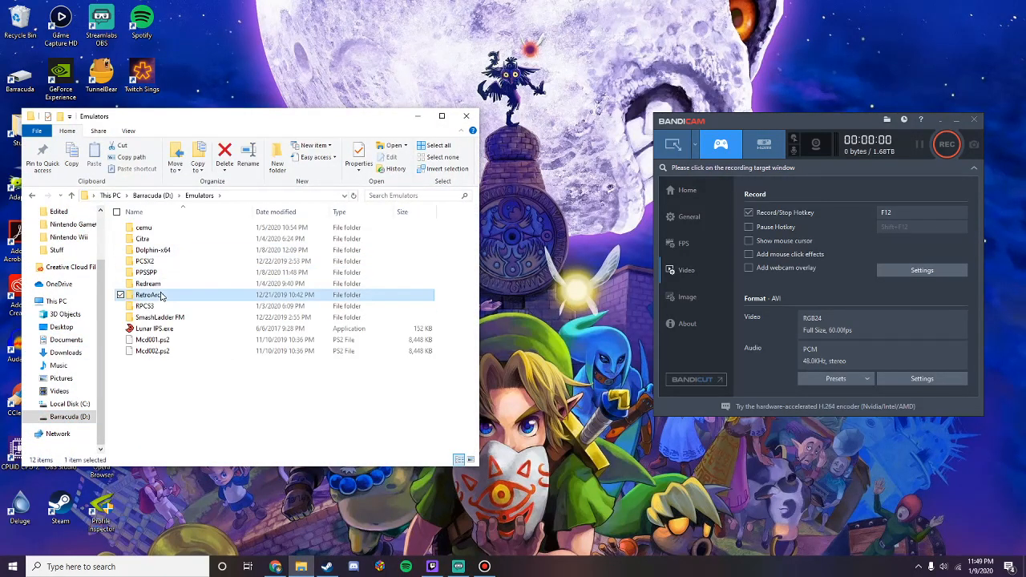
{"action": "scroll", "coordinate": [228, 332], "scroll_direction": "down", "scroll_amount": 20}
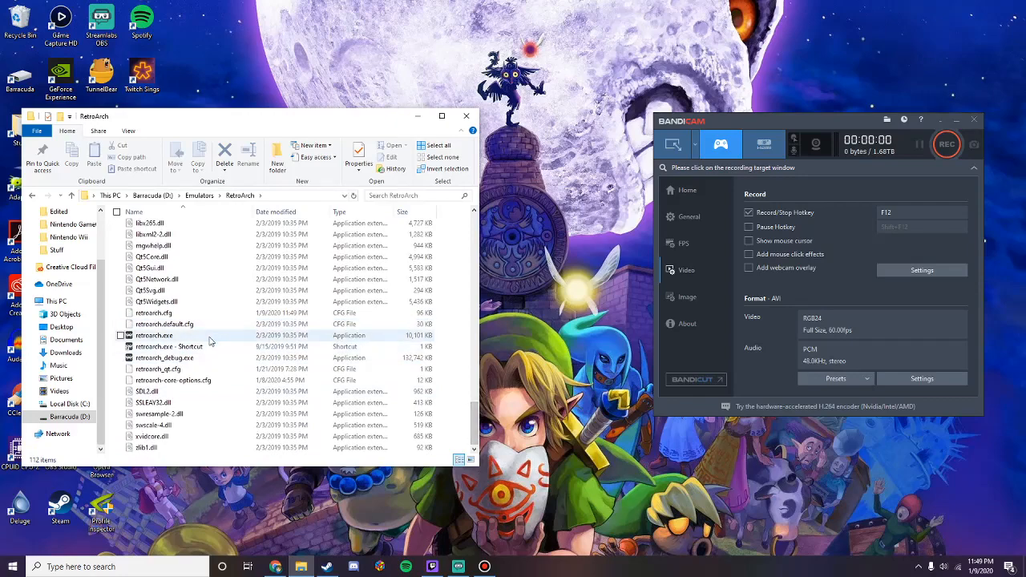
{"action": "double_click", "coordinate": [228, 335]}
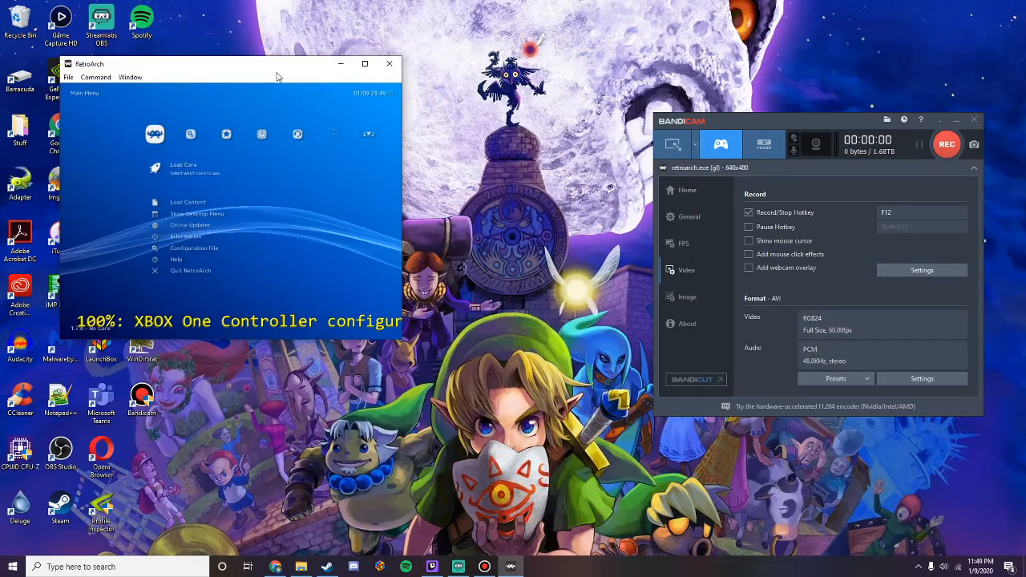
{"action": "left_click", "coordinate": [364, 64]}
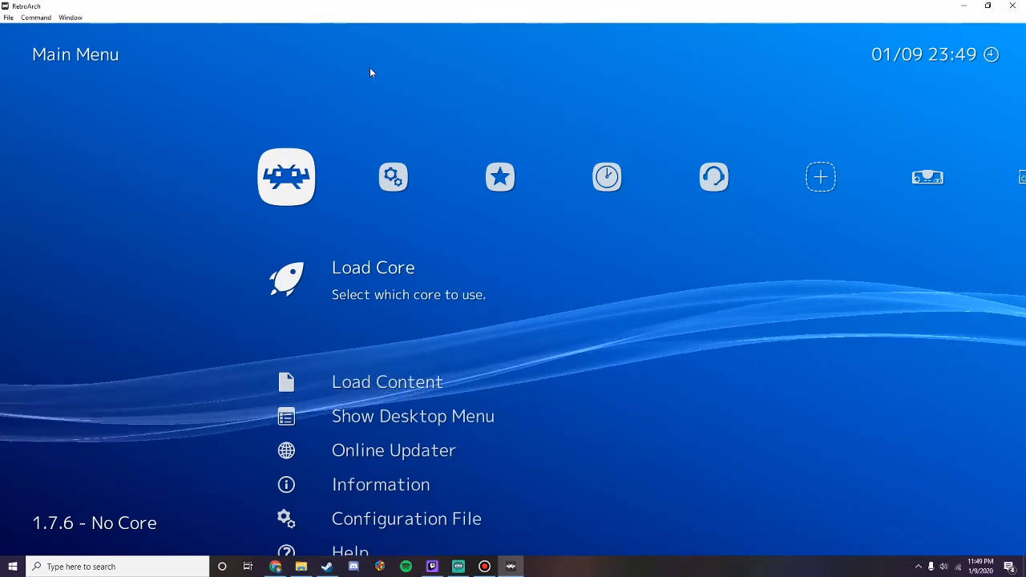
Step: Start loading content in RetroArch and browse the D:\ drive to the LaunchBox folder
{"action": "key", "text": "Down"}
{"action": "key", "text": "Return"}
{"action": "key", "text": "Down"}
{"action": "key", "text": "Down"}
{"action": "key", "text": "Down"}
{"action": "key", "text": "Down"}
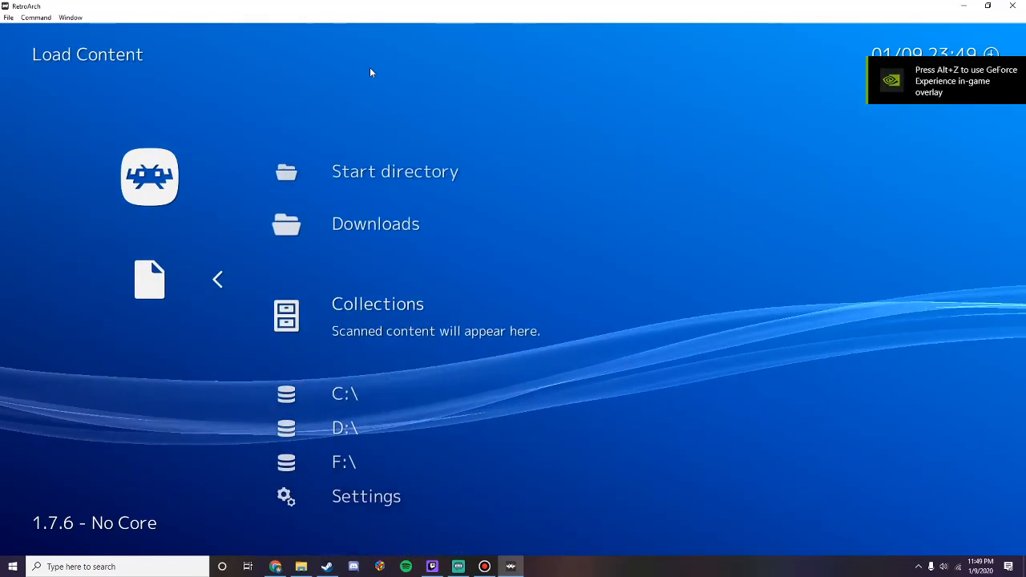
{"action": "key", "text": "Return"}
{"action": "key", "text": "Down"}
{"action": "key", "text": "Down"}
{"action": "key", "text": "Down"}
{"action": "key", "text": "Down"}
{"action": "key", "text": "Down"}
{"action": "key", "text": "Down"}
{"action": "key", "text": "Down"}
{"action": "key", "text": "Down"}
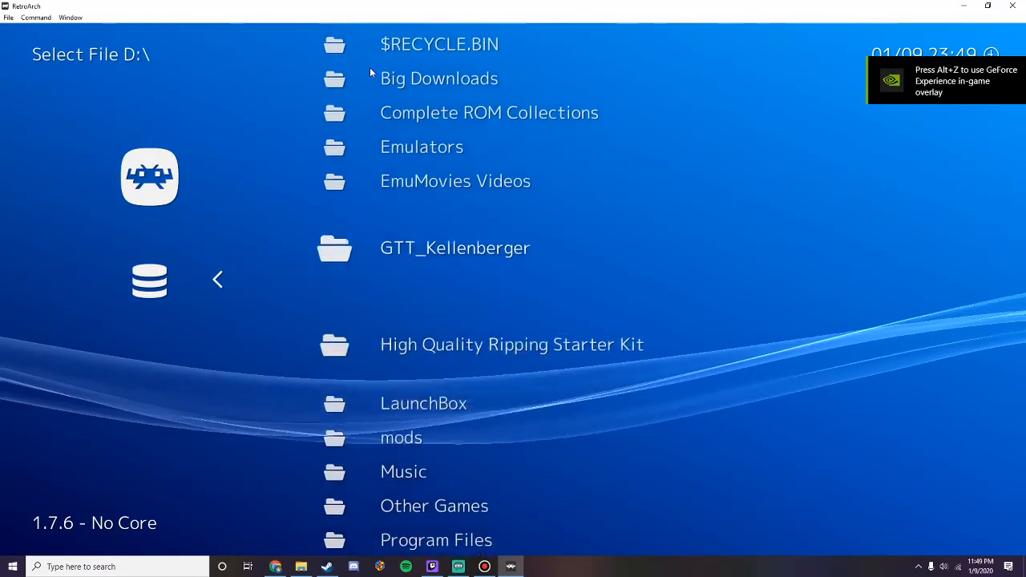
{"action": "key", "text": "Return"}
Step: Open the Games folder inside LaunchBox and go into its Super Nintendo Entertainment System folder
{"action": "key", "text": "Down"}
{"action": "key", "text": "Down"}
{"action": "key", "text": "Down"}
{"action": "key", "text": "Down"}
{"action": "key", "text": "Down"}
{"action": "key", "text": "Down"}
{"action": "key", "text": "Down"}
{"action": "key", "text": "Down"}
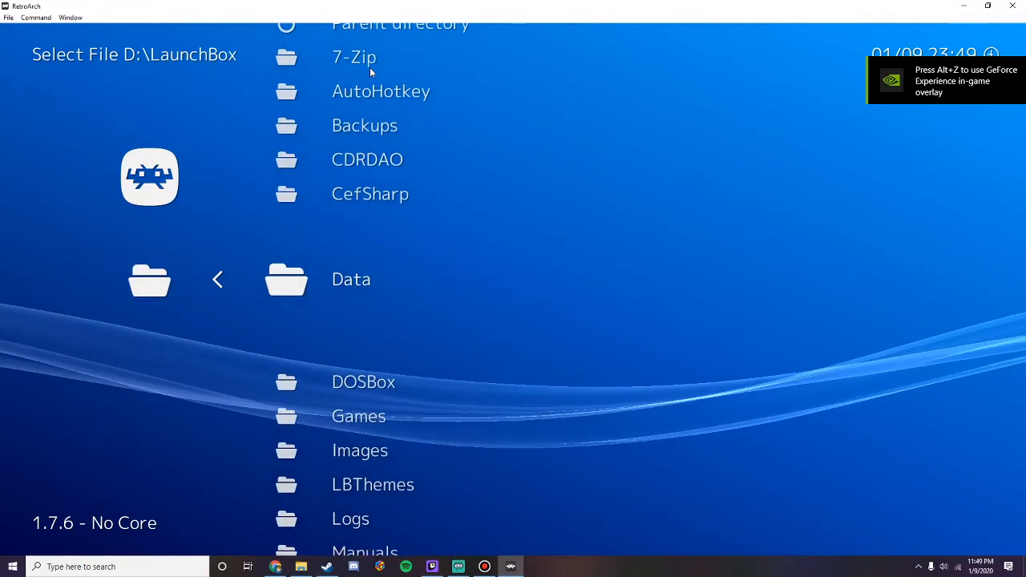
{"action": "key", "text": "Return"}
{"action": "key", "text": "Down"}
{"action": "key", "text": "Down"}
{"action": "key", "text": "Down"}
{"action": "key", "text": "Down"}
{"action": "key", "text": "Down"}
{"action": "key", "text": "Down"}
{"action": "key", "text": "Down"}
{"action": "key", "text": "Down"}
{"action": "key", "text": "Down"}
{"action": "key", "text": "Down"}
{"action": "key", "text": "Down"}
{"action": "key", "text": "Down"}
{"action": "key", "text": "Down"}
{"action": "key", "text": "Down"}
{"action": "key", "text": "Down"}
{"action": "key", "text": "Down"}
{"action": "key", "text": "Down"}
{"action": "key", "text": "Down"}
{"action": "key", "text": "Down"}
{"action": "key", "text": "Down"}
{"action": "key", "text": "Down"}
{"action": "key", "text": "Down"}
{"action": "key", "text": "Down"}
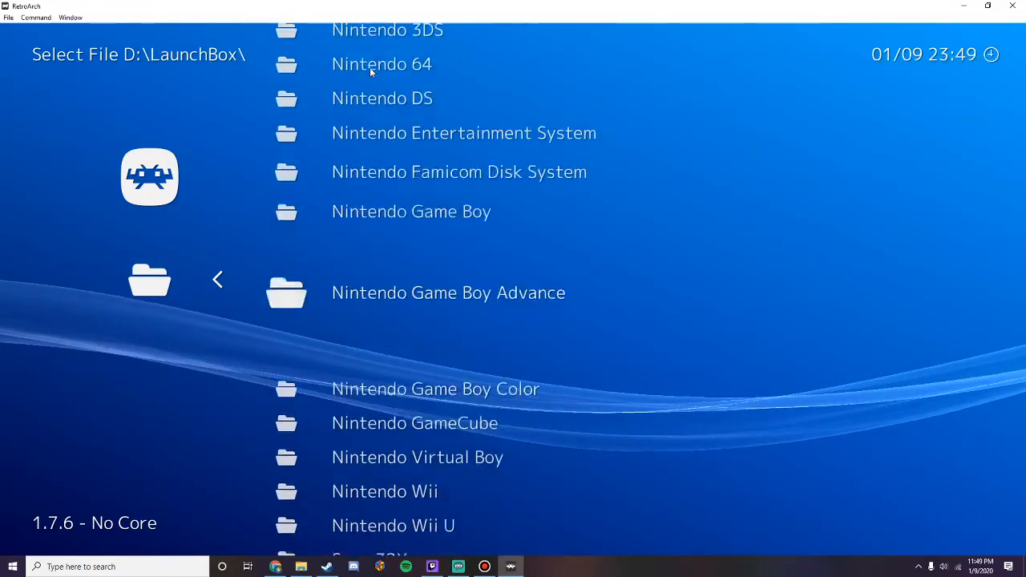
{"action": "key", "text": "Down"}
{"action": "key", "text": "Down"}
{"action": "key", "text": "Down"}
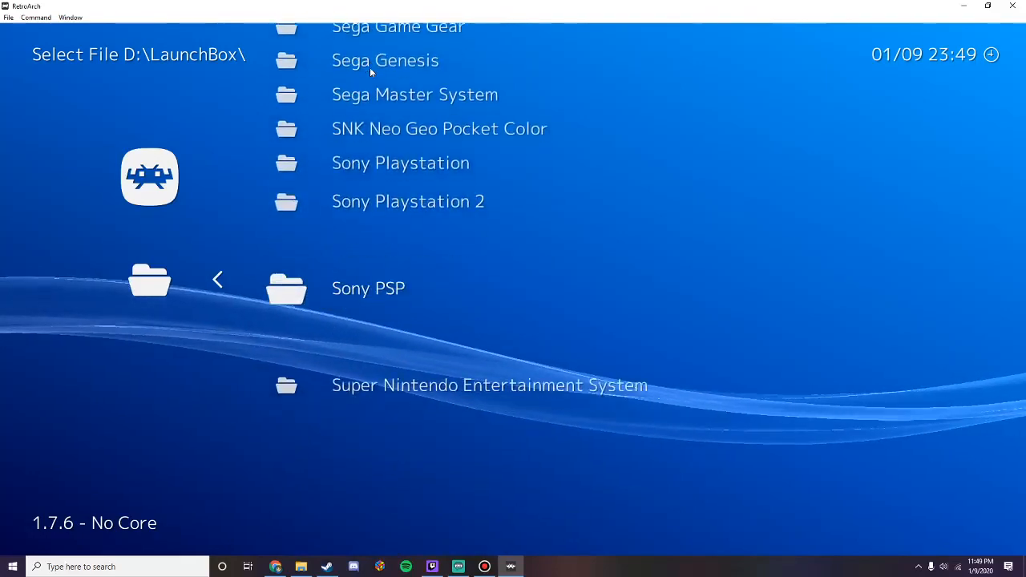
{"action": "key", "text": "Return"}
Step: Load Super Mario World (USA).sfc with the Nintendo - SNES / Famicom (Snes9x) core
{"action": "key", "text": "Down"}
{"action": "key", "text": "Down"}
{"action": "key", "text": "Down"}
{"action": "key", "text": "Down"}
{"action": "key", "text": "Down"}
{"action": "key", "text": "Down"}
{"action": "key", "text": "Down"}
{"action": "key", "text": "Down"}
{"action": "key", "text": "Down"}
{"action": "key", "text": "Down"}
{"action": "key", "text": "Down"}
{"action": "key", "text": "Down"}
{"action": "key", "text": "Down"}
{"action": "key", "text": "Down"}
{"action": "key", "text": "Down"}
{"action": "key", "text": "Down"}
{"action": "key", "text": "Down"}
{"action": "key", "text": "Down"}
{"action": "key", "text": "Down"}
{"action": "key", "text": "Down"}
{"action": "key", "text": "Down"}
{"action": "key", "text": "Down"}
{"action": "key", "text": "Down"}
{"action": "key", "text": "Down"}
{"action": "key", "text": "Down"}
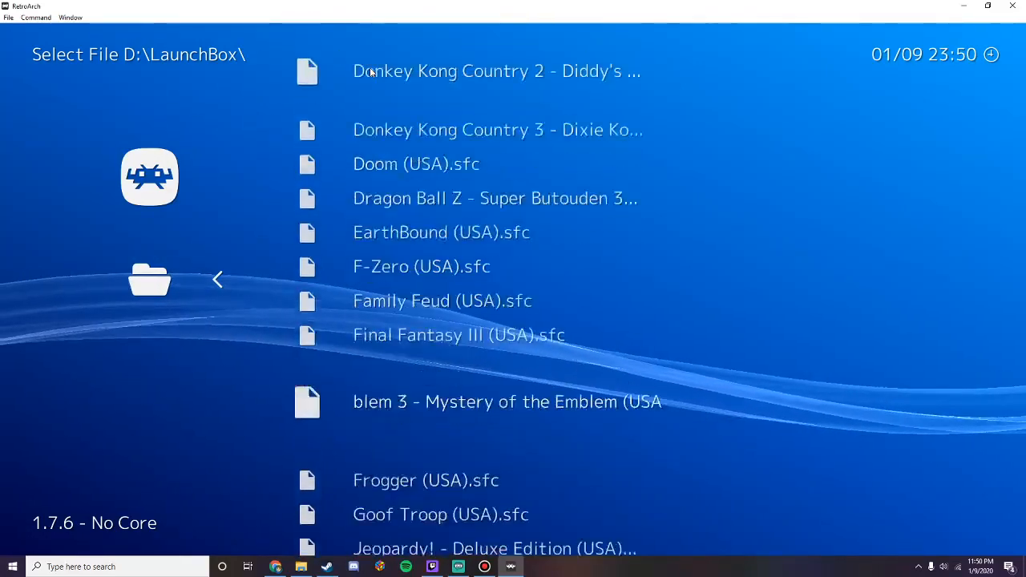
{"action": "key", "text": "Down"}
{"action": "key", "text": "Down"}
{"action": "key", "text": "Down"}
{"action": "key", "text": "Down"}
{"action": "key", "text": "Down"}
{"action": "key", "text": "Down"}
{"action": "key", "text": "Down"}
{"action": "key", "text": "Down"}
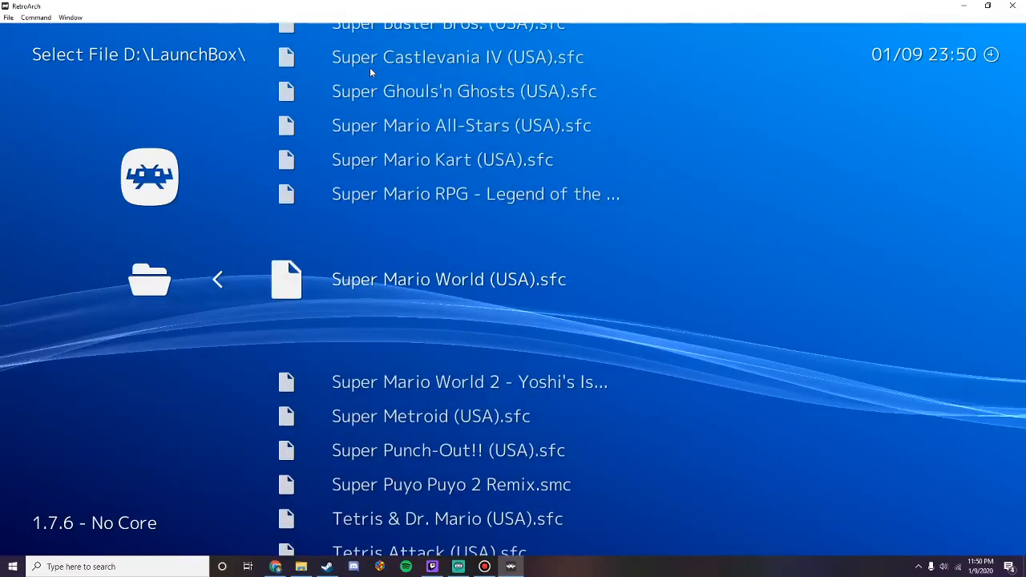
{"action": "key", "text": "Return"}
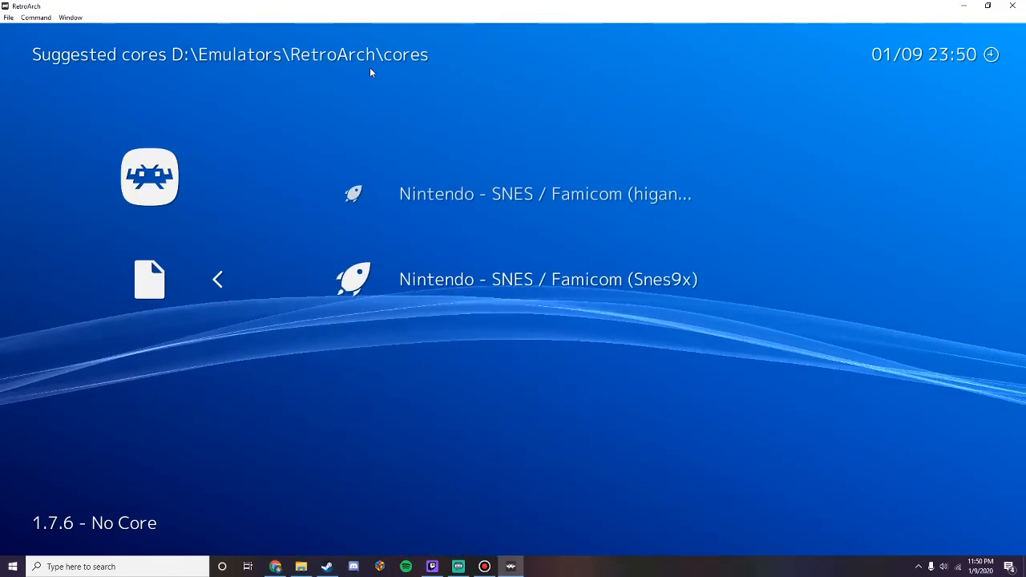
{"action": "key", "text": "Up"}
{"action": "key", "text": "Down"}
{"action": "key", "text": "Return"}
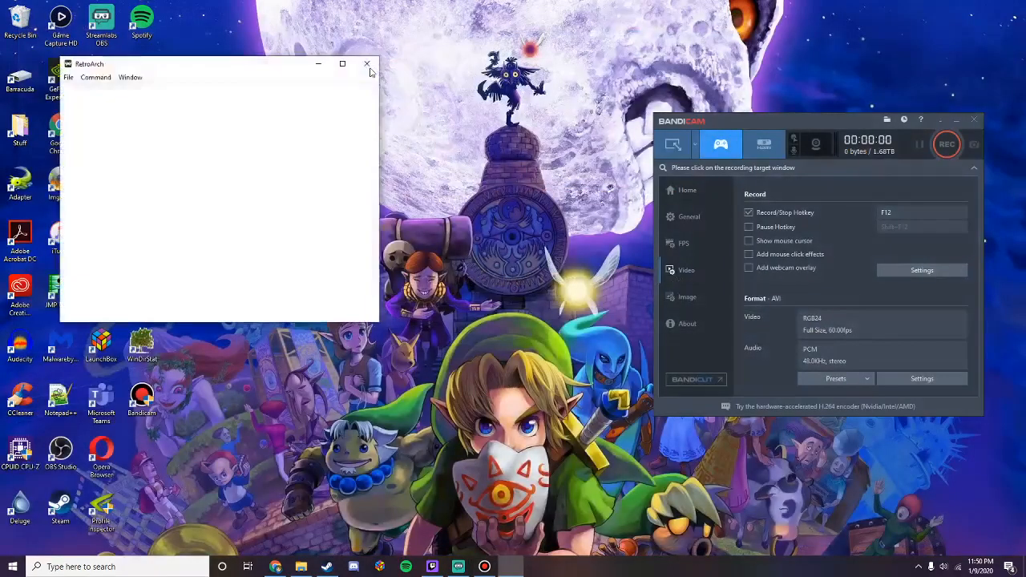
Step: Reposition the RetroArch game window on the desktop and collapse Bandicam's settings area
{"action": "left_click_drag", "start_coordinate": [150, 67], "coordinate": [292, 144]}
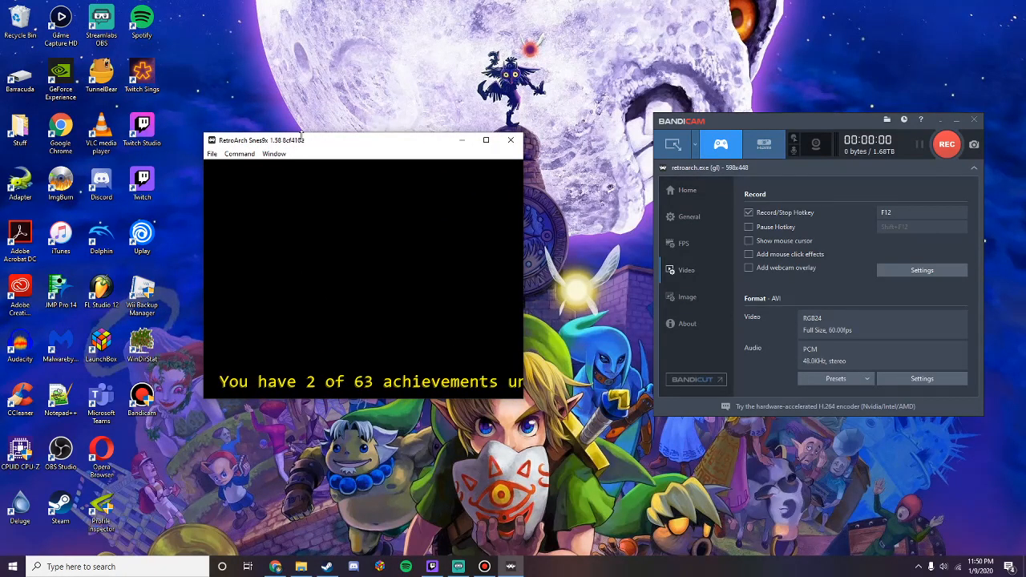
{"action": "left_click", "coordinate": [275, 153]}
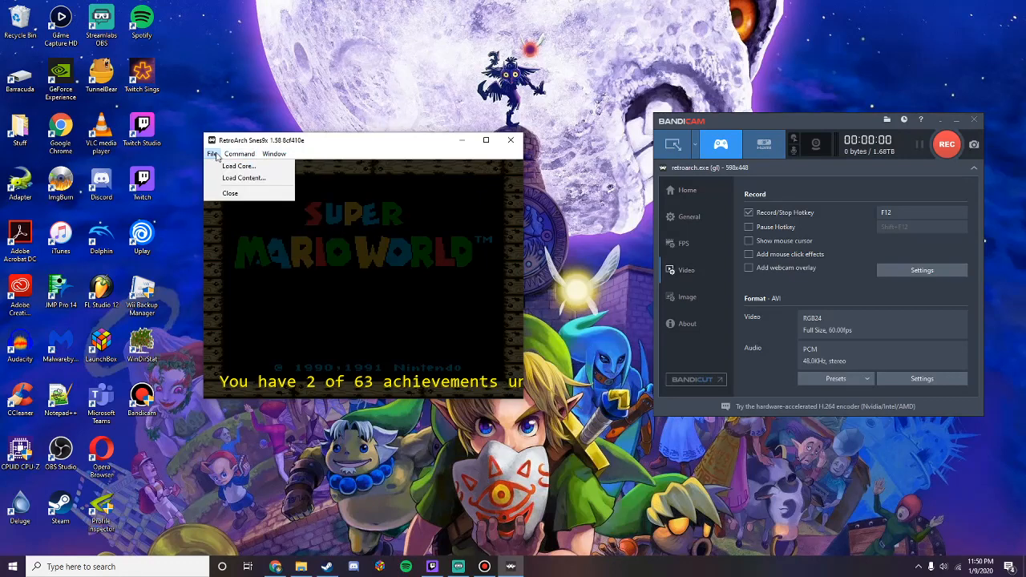
{"action": "mouse_move", "coordinate": [236, 145]}
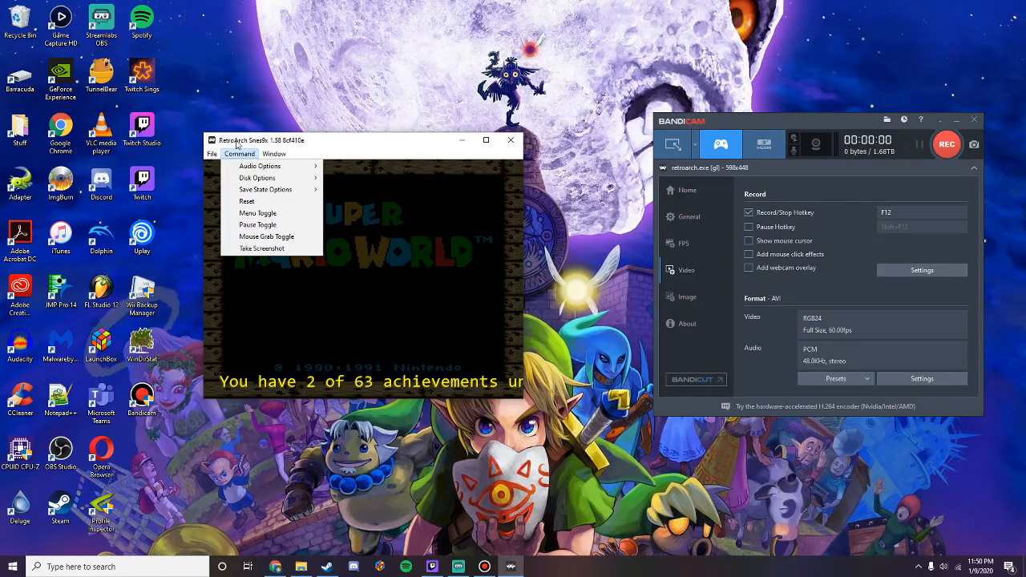
{"action": "left_click", "coordinate": [975, 169]}
{"action": "left_click_drag", "start_coordinate": [371, 144], "coordinate": [329, 141]}
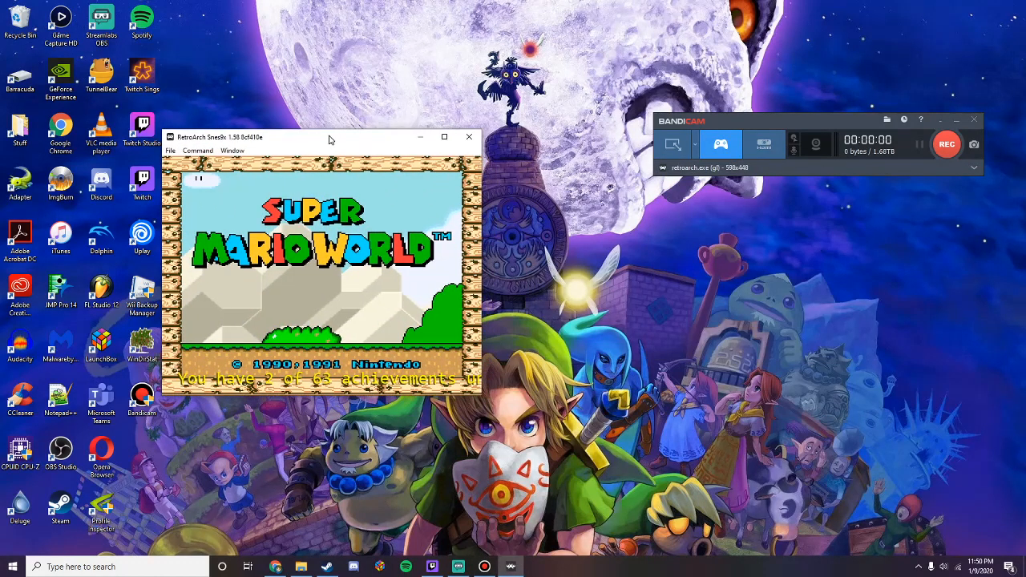
Step: Move Bandicam beside the game window and record a short clip of the Super Mario World title screen
{"action": "left_click_drag", "start_coordinate": [765, 121], "coordinate": [663, 224]}
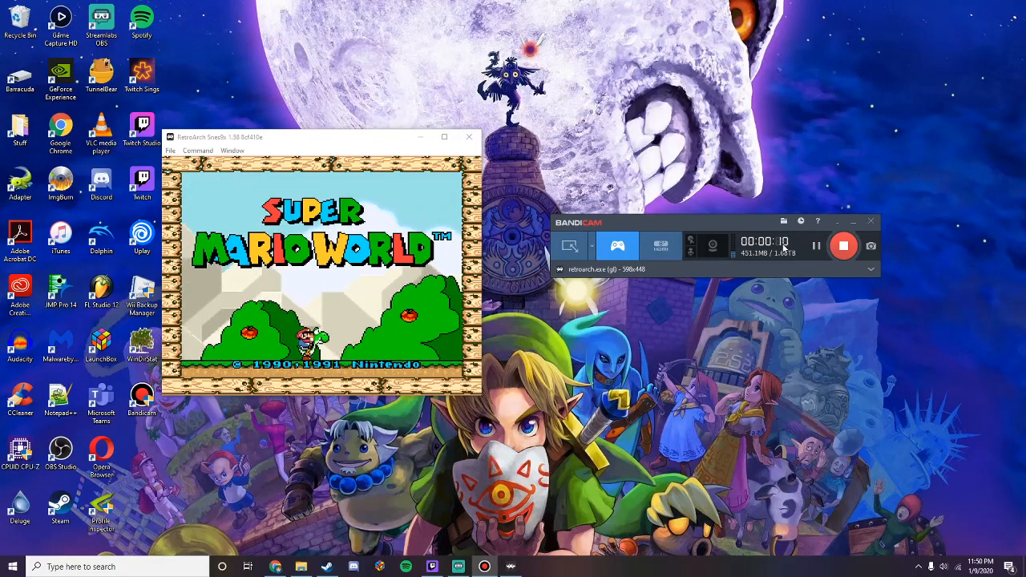
{"action": "left_click", "coordinate": [843, 246]}
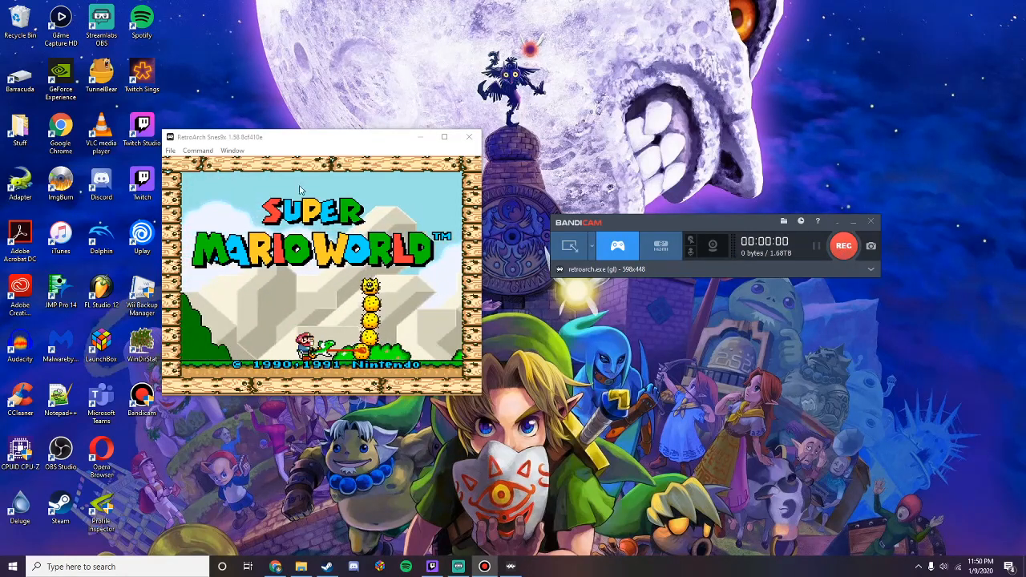
Step: Return to the game, start the Mario A save and enter the level Yoshi's Island 1
{"action": "left_click", "coordinate": [278, 138]}
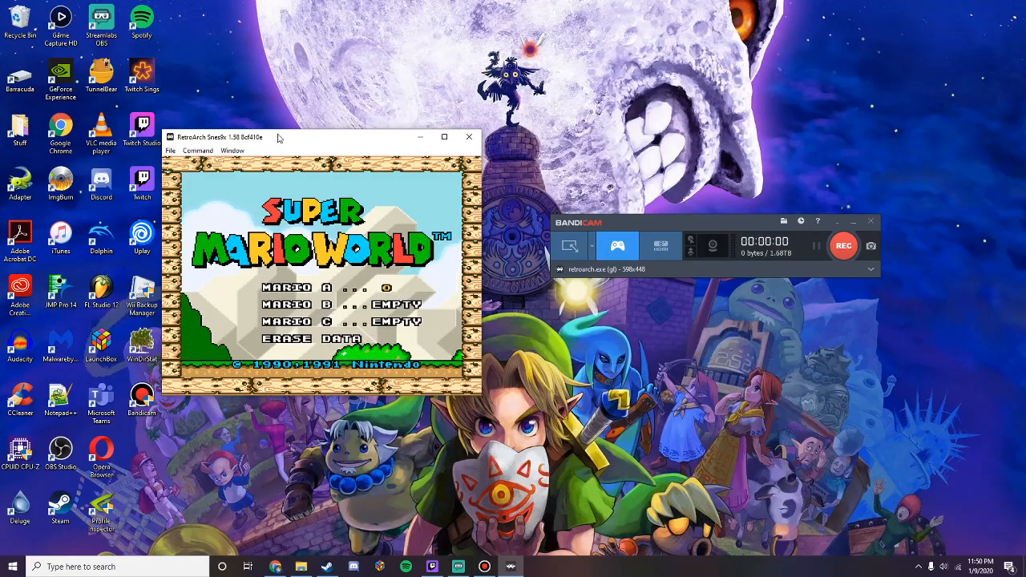
{"action": "key", "text": "Return"}
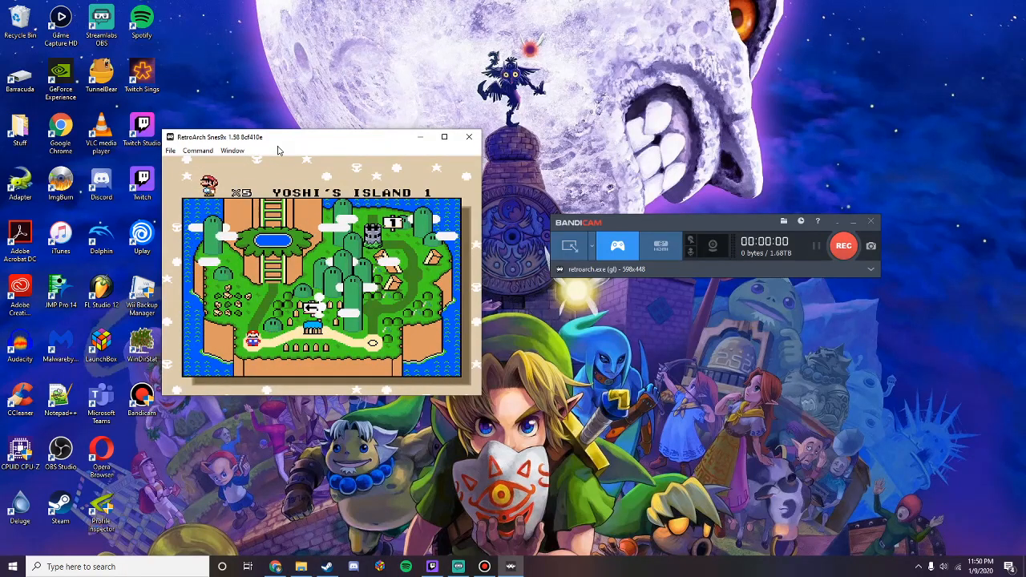
{"action": "key", "text": "x"}
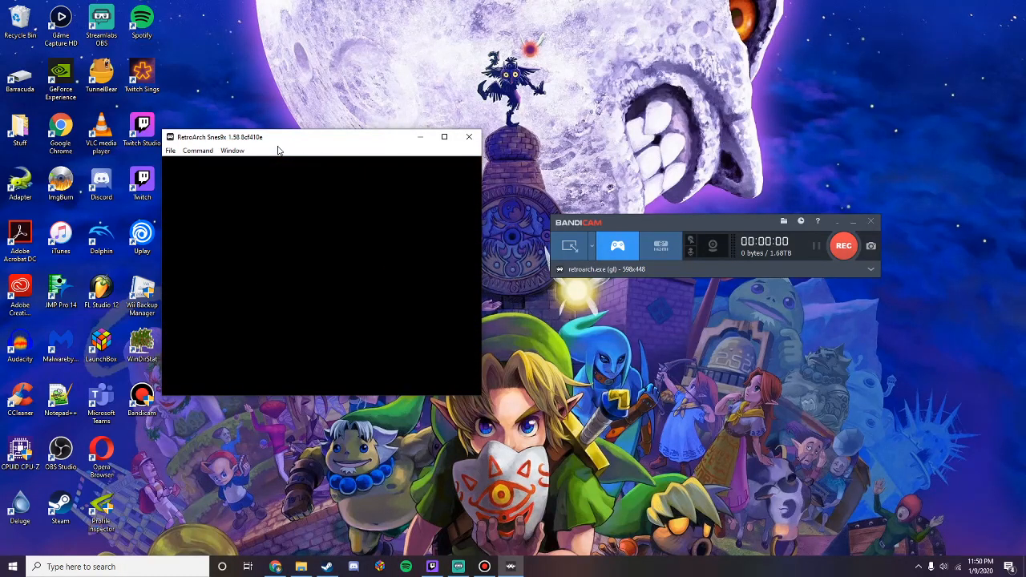
Step: Record about 40 seconds of gameplay in the level with Bandicam and close RetroArch
{"action": "left_click", "coordinate": [837, 248]}
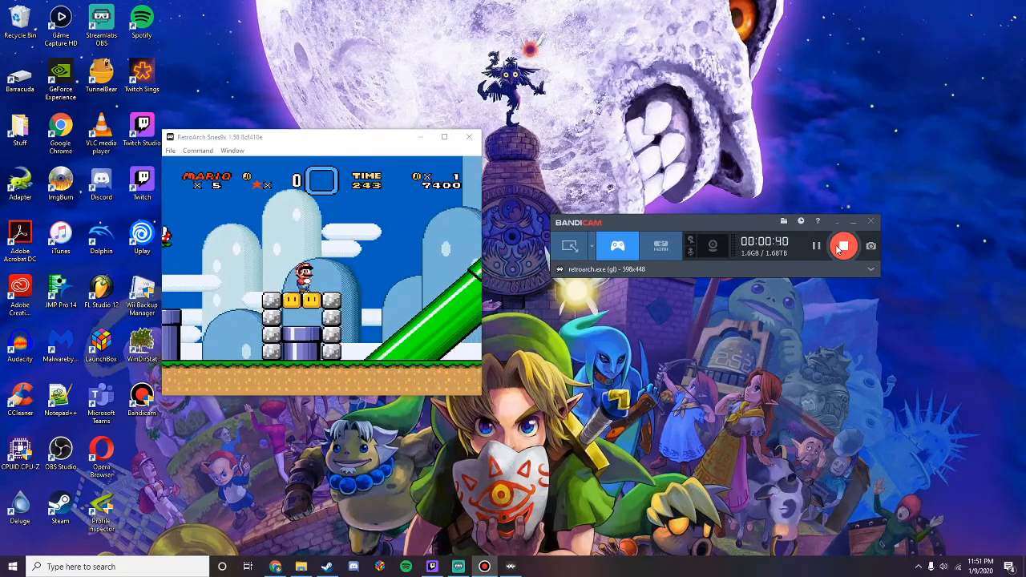
{"action": "left_click", "coordinate": [467, 139]}
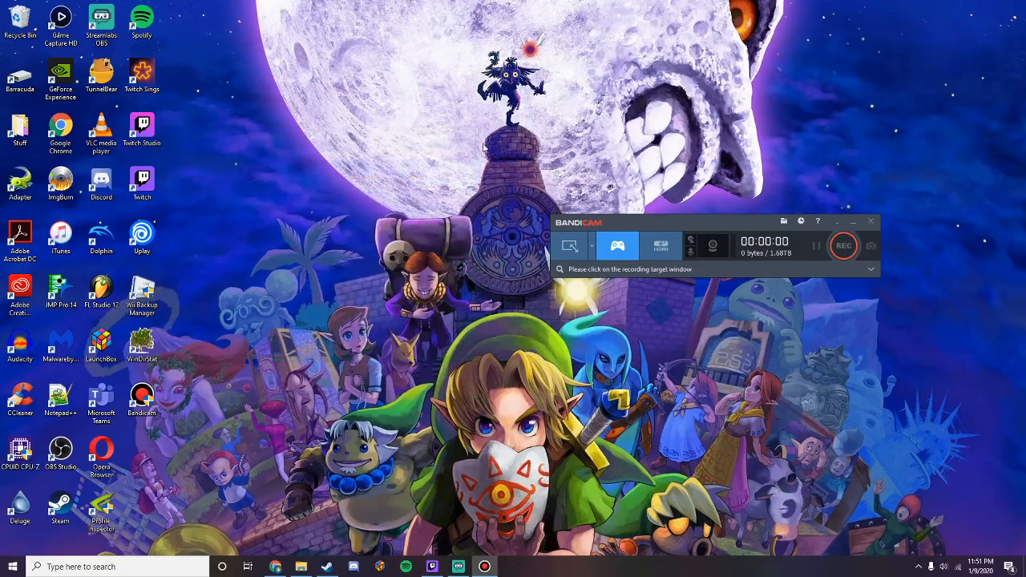
Step: Open the Bandicam output folder inside EmuMovies Videos on the D: drive in File Explorer
{"action": "left_click", "coordinate": [302, 566]}
{"action": "left_click", "coordinate": [163, 195]}
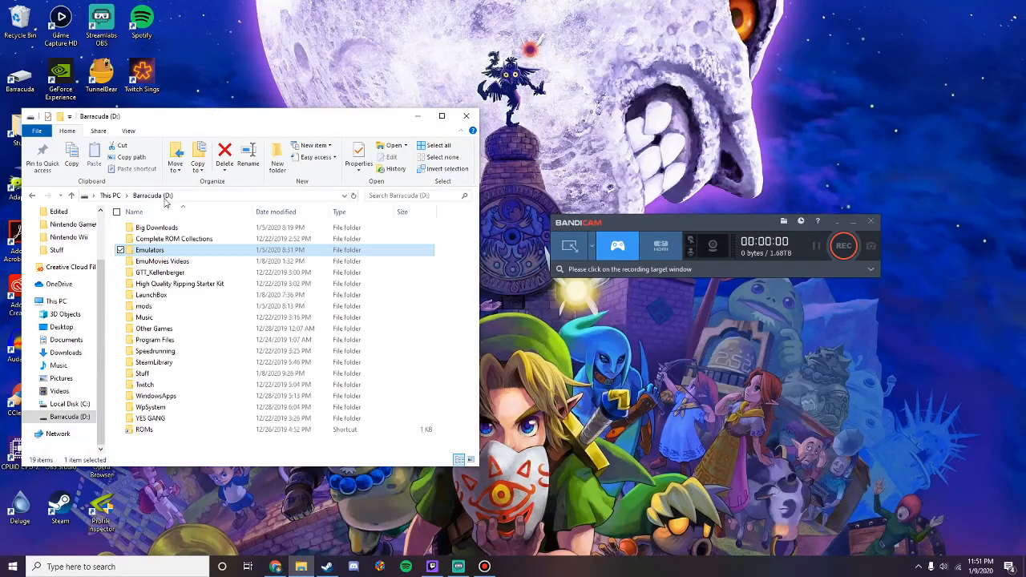
{"action": "left_click", "coordinate": [160, 262]}
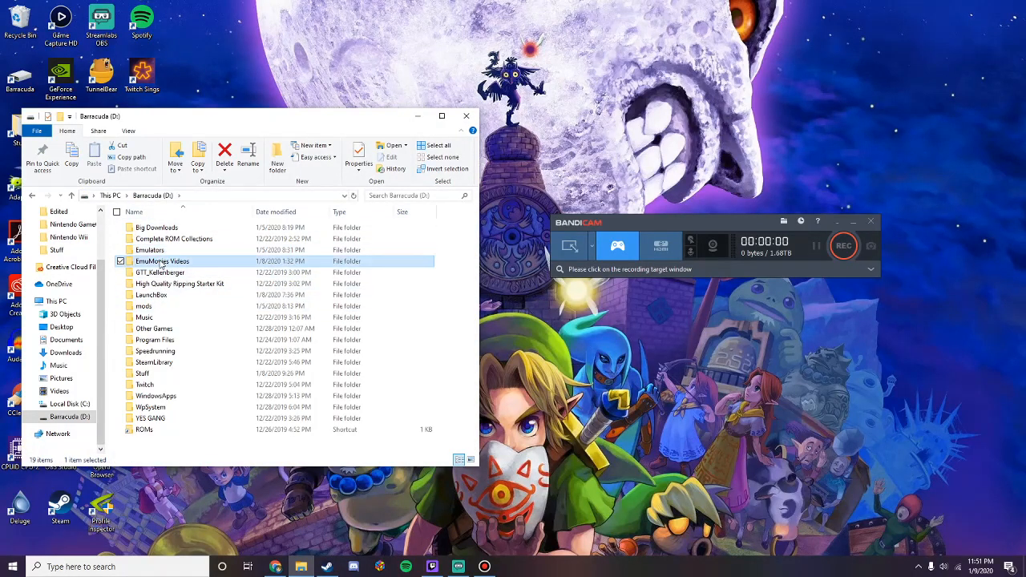
{"action": "double_click", "coordinate": [162, 262]}
{"action": "double_click", "coordinate": [164, 229]}
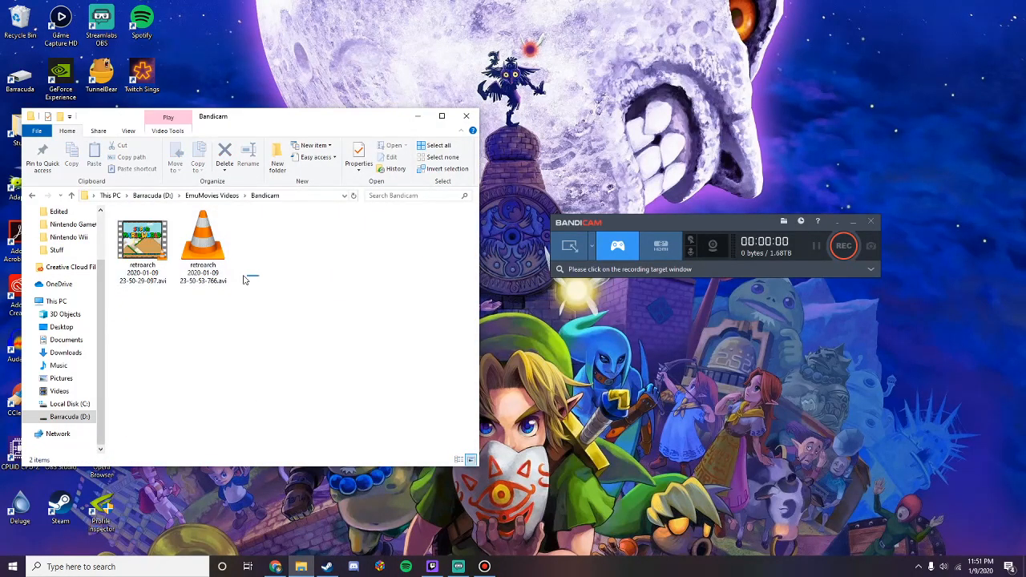
Step: Examine the file sizes of the two RetroArch AVI recordings in the Bandicam folder
{"action": "left_click_drag", "start_coordinate": [245, 277], "coordinate": [132, 277]}
{"action": "left_click", "coordinate": [304, 274]}
{"action": "left_click", "coordinate": [148, 275]}
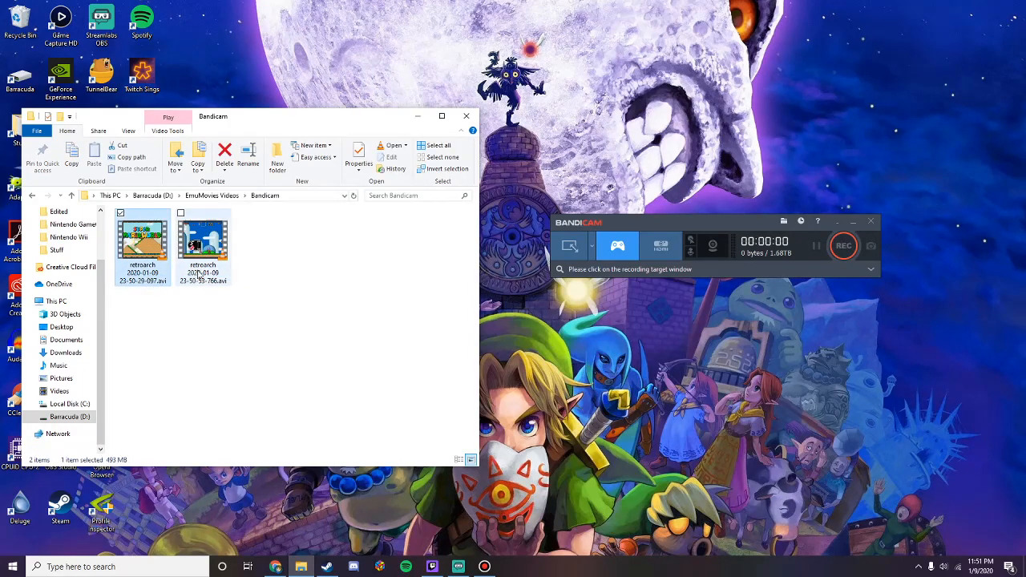
{"action": "left_click", "coordinate": [201, 273]}
{"action": "left_click", "coordinate": [159, 278]}
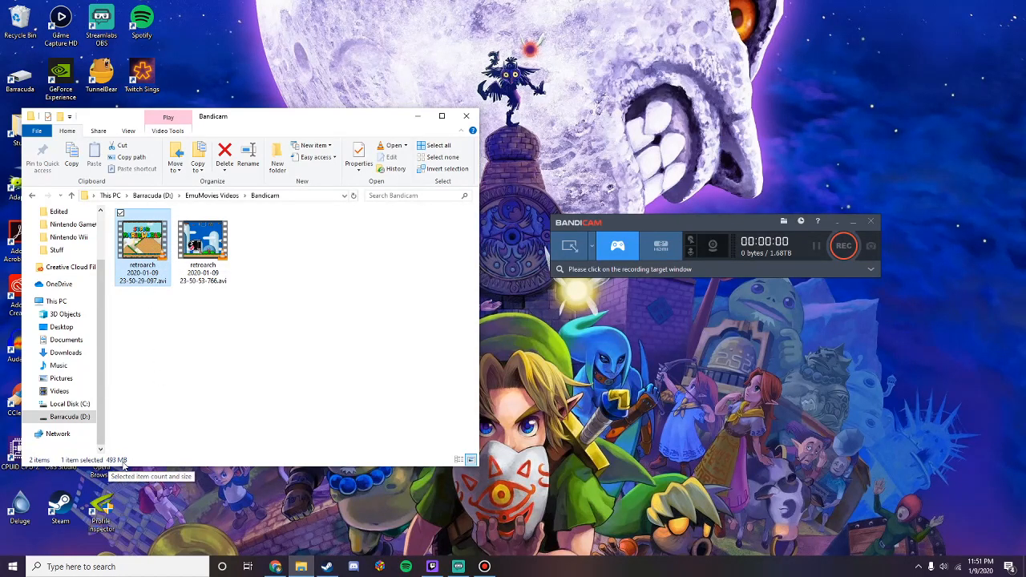
{"action": "left_click", "coordinate": [190, 375]}
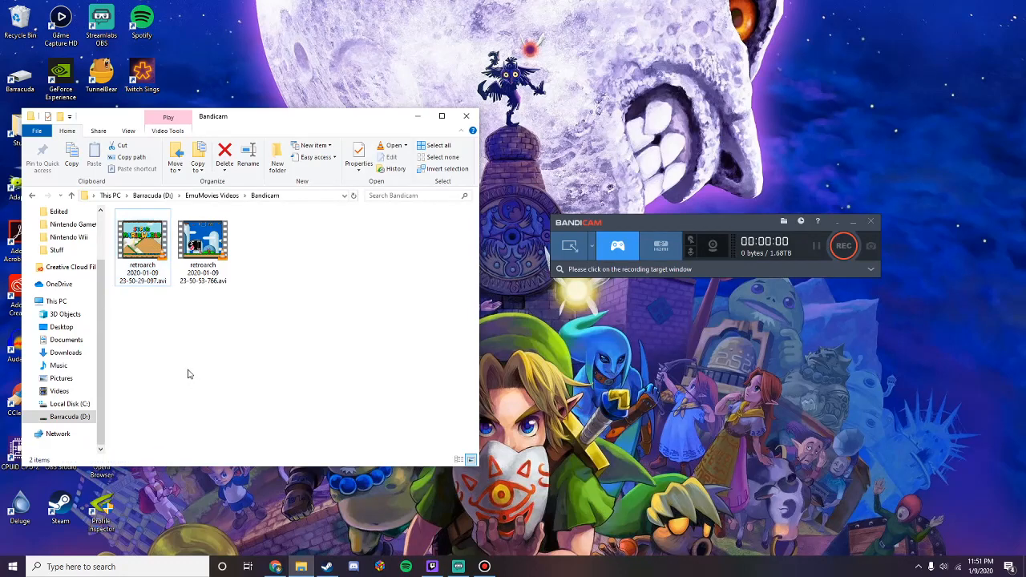
{"action": "left_click", "coordinate": [151, 269]}
{"action": "left_click", "coordinate": [209, 265]}
{"action": "left_click", "coordinate": [136, 263]}
{"action": "left_click", "coordinate": [254, 269]}
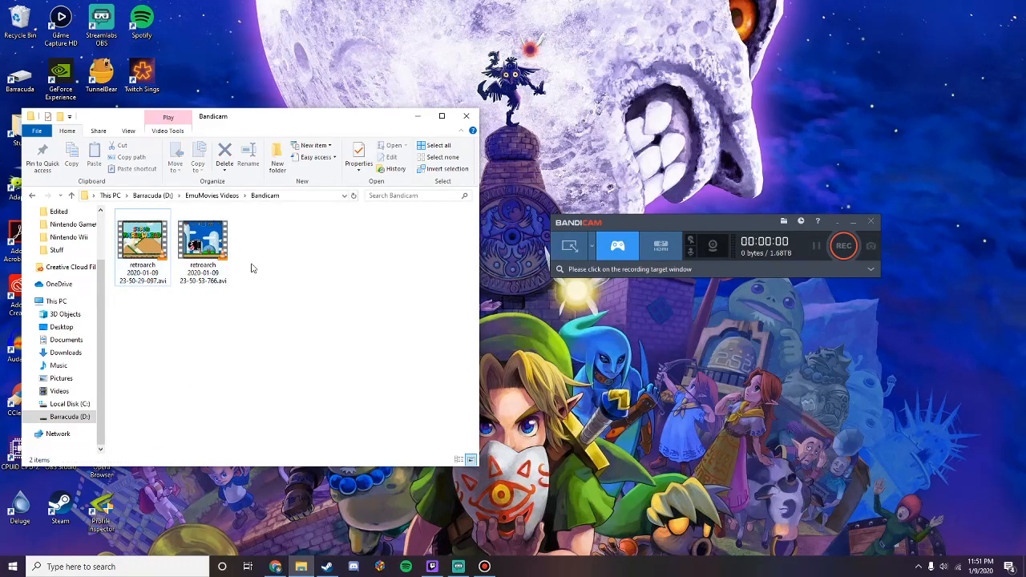
{"action": "left_click", "coordinate": [204, 252]}
{"action": "left_click", "coordinate": [143, 253]}
{"action": "left_click", "coordinate": [204, 256]}
{"action": "left_click", "coordinate": [276, 284]}
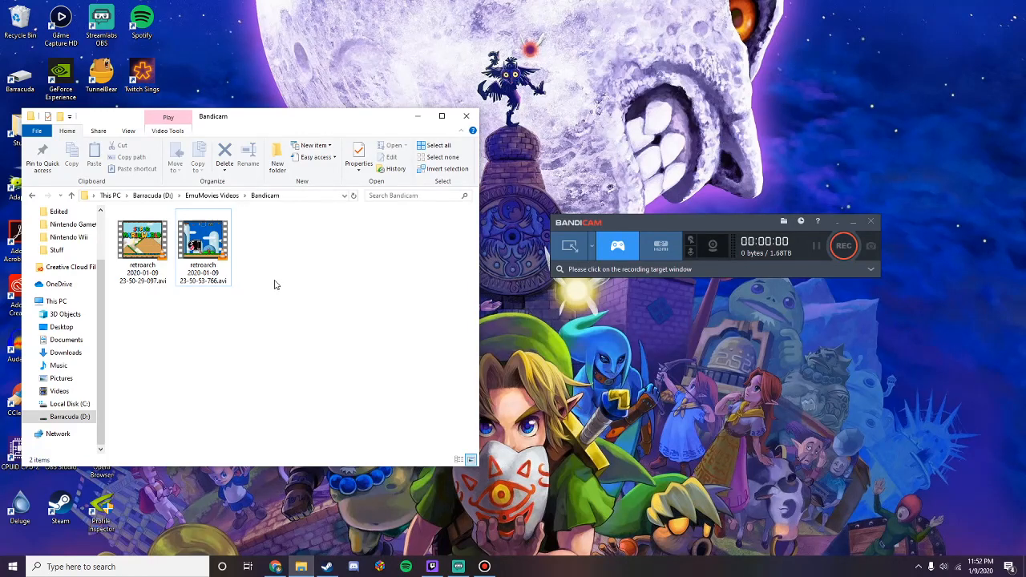
Step: Launch VirtualDub.exe from the VirtualDub folder inside EmuMovies Videos and place its window beside the folder window
{"action": "left_click", "coordinate": [213, 195]}
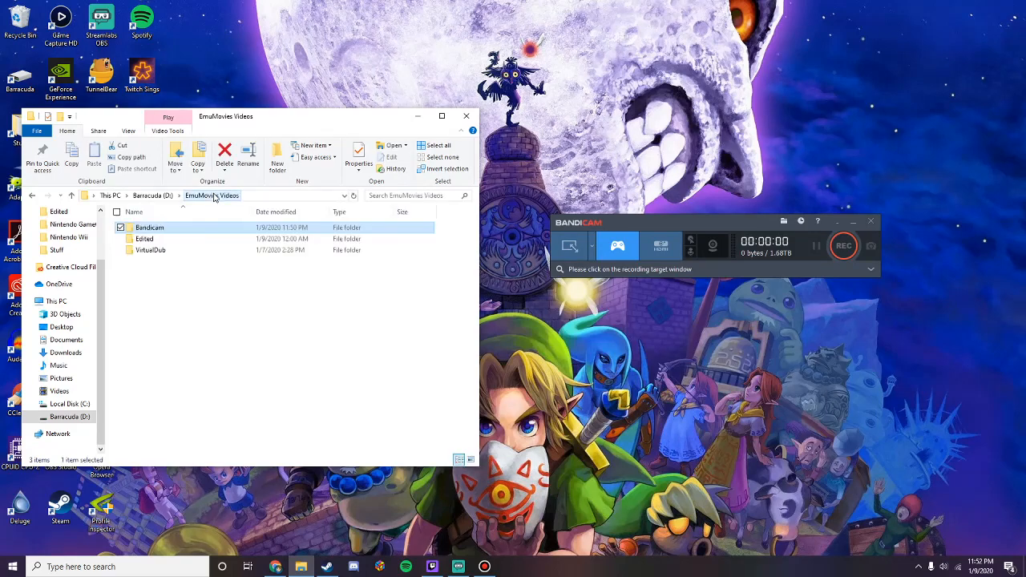
{"action": "double_click", "coordinate": [171, 252]}
{"action": "double_click", "coordinate": [170, 341]}
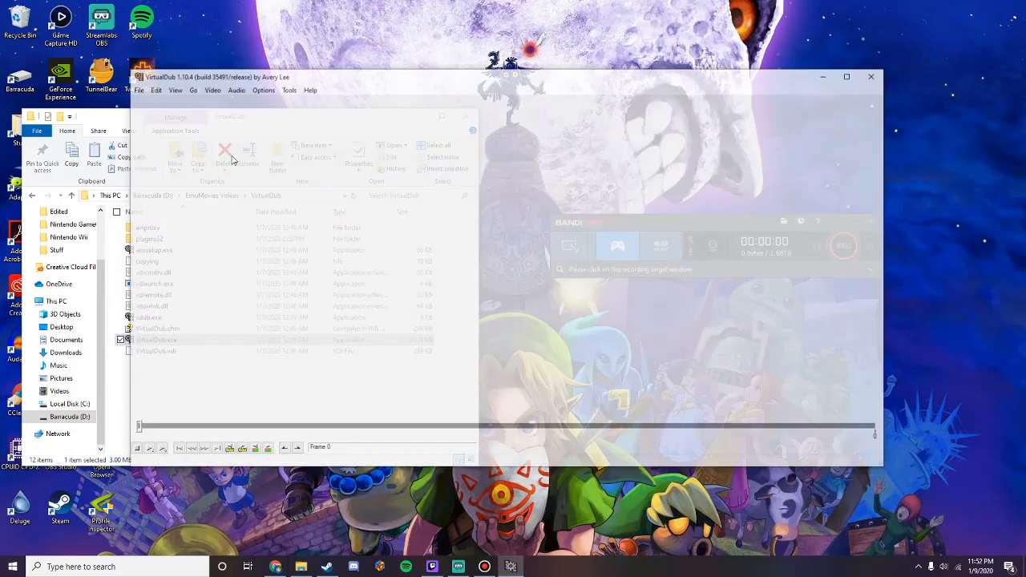
{"action": "left_click", "coordinate": [224, 120]}
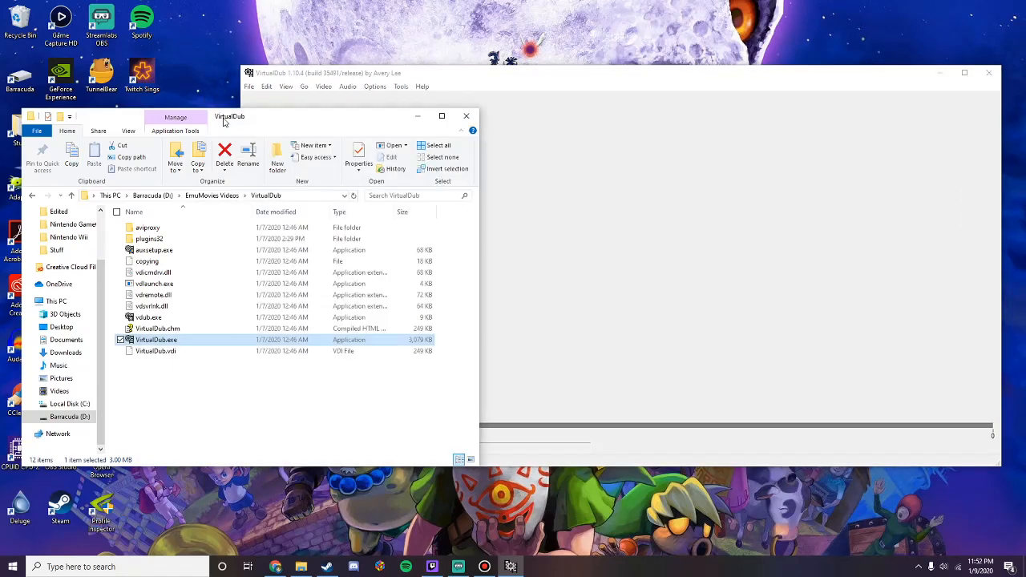
{"action": "left_click", "coordinate": [222, 197]}
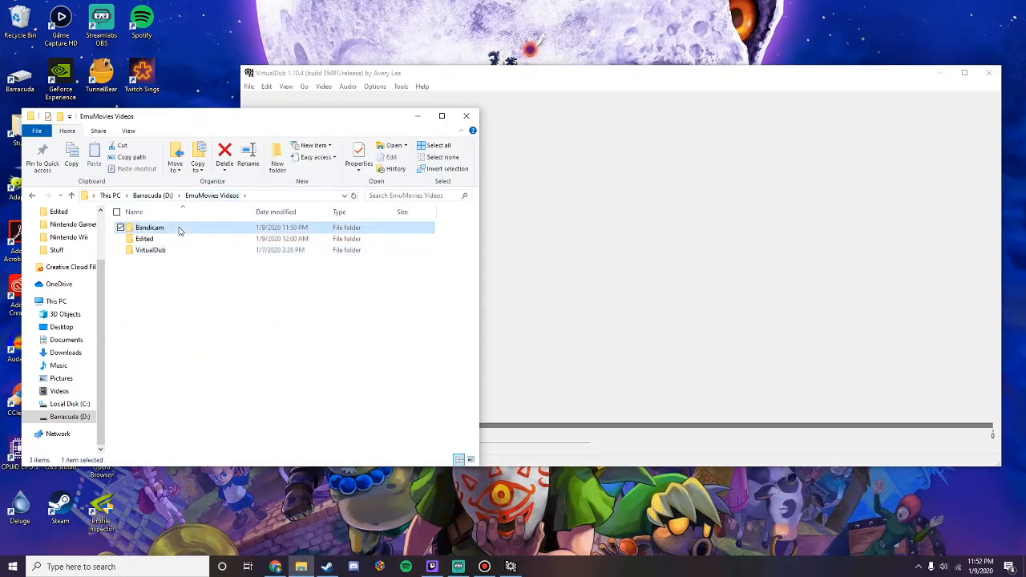
{"action": "double_click", "coordinate": [149, 228]}
{"action": "left_click_drag", "start_coordinate": [143, 244], "coordinate": [601, 298]}
{"action": "left_click", "coordinate": [608, 364]}
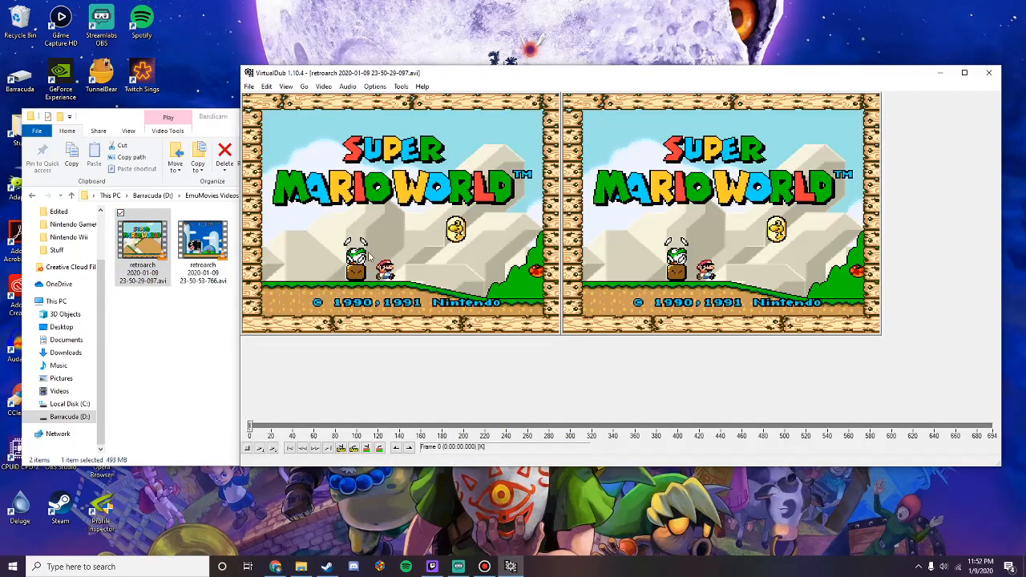
Step: Set the video compression to the x264vfw - H.264/MPEG-4 AVC codec and accept its Slower preset, single-pass lossless configuration
{"action": "left_click", "coordinate": [323, 86]}
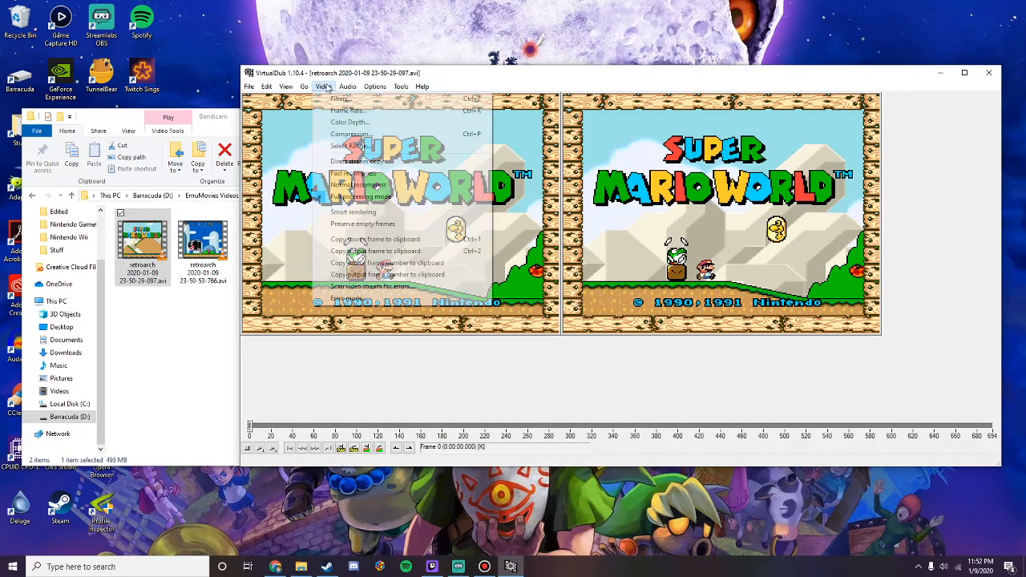
{"action": "left_click", "coordinate": [351, 134]}
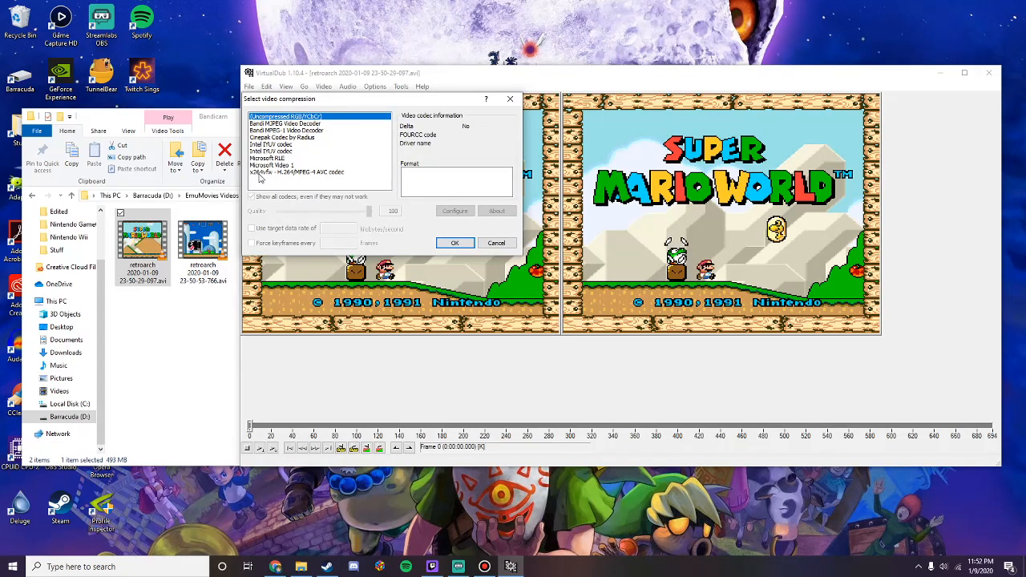
{"action": "left_click", "coordinate": [269, 173]}
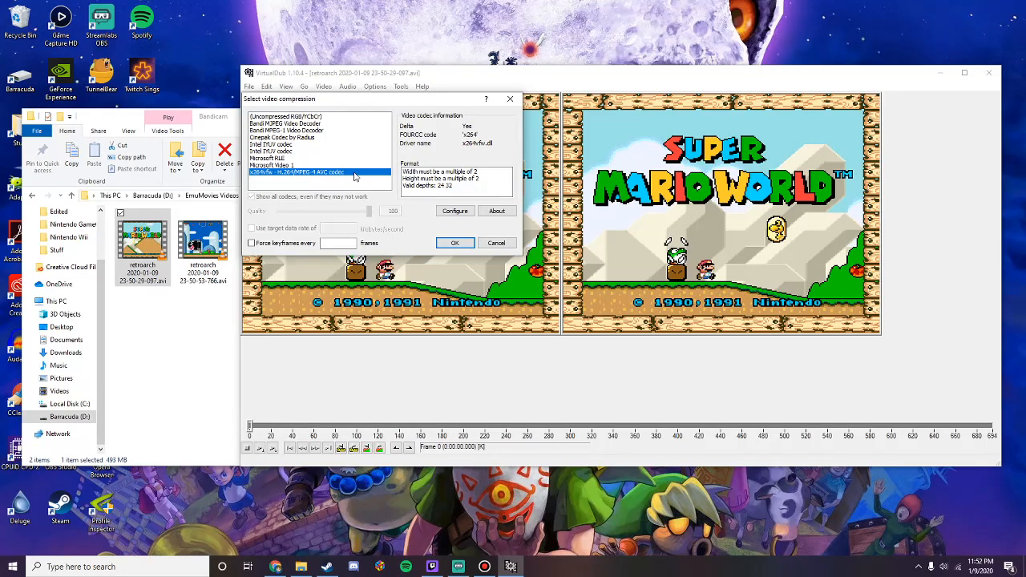
{"action": "left_click", "coordinate": [454, 211]}
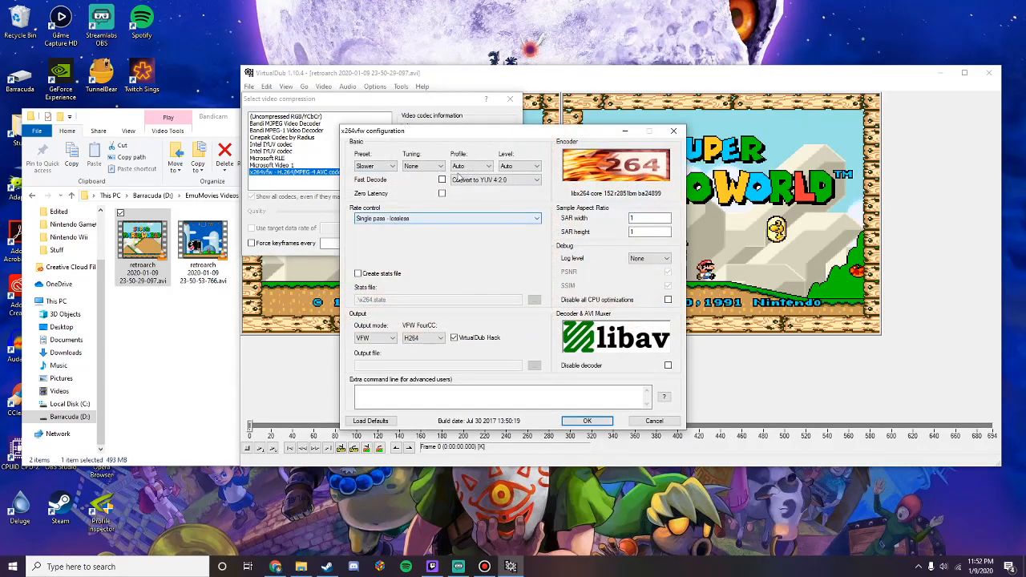
{"action": "left_click_drag", "start_coordinate": [450, 133], "coordinate": [452, 124]}
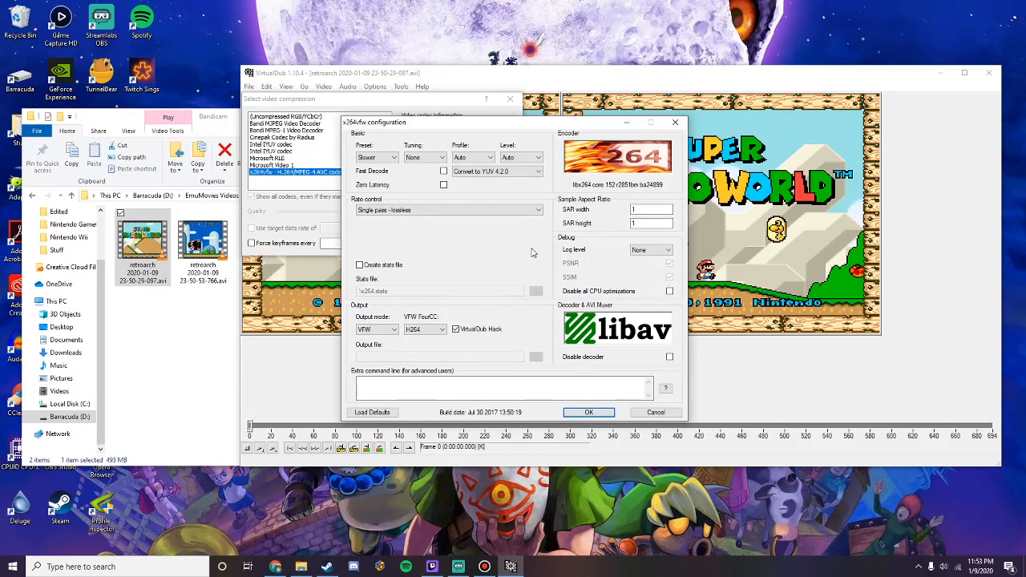
{"action": "left_click", "coordinate": [590, 412]}
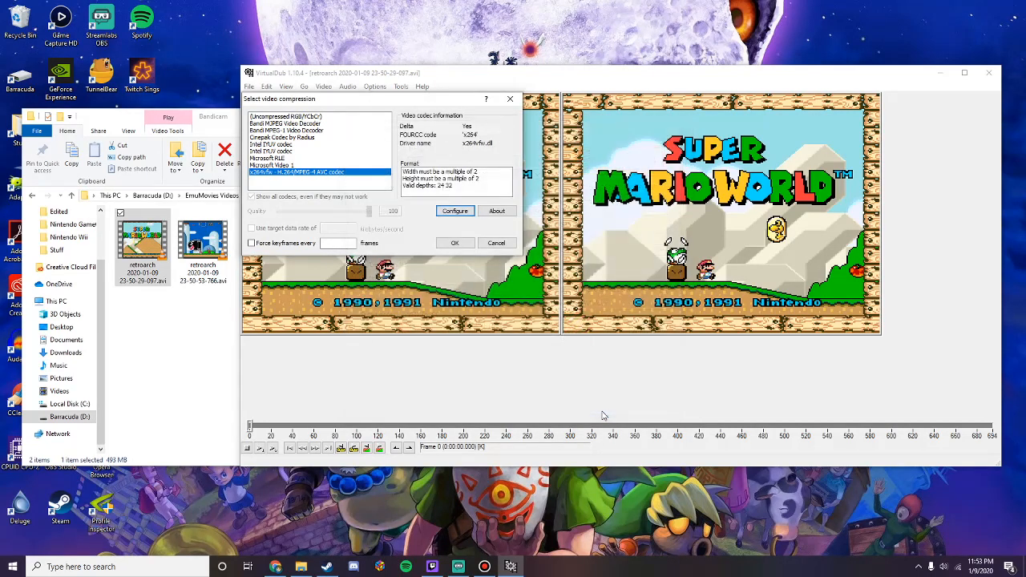
{"action": "left_click", "coordinate": [323, 177]}
{"action": "left_click", "coordinate": [454, 243]}
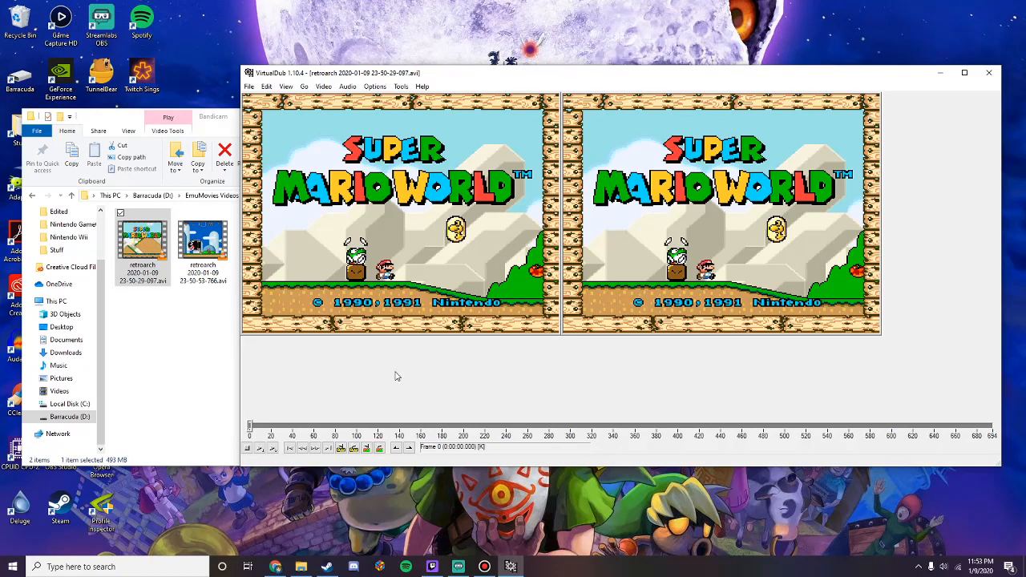
Step: Trim the title-screen clip by deleting frames 600 to 694 and return to the clip's first frame
{"action": "left_click", "coordinate": [892, 431]}
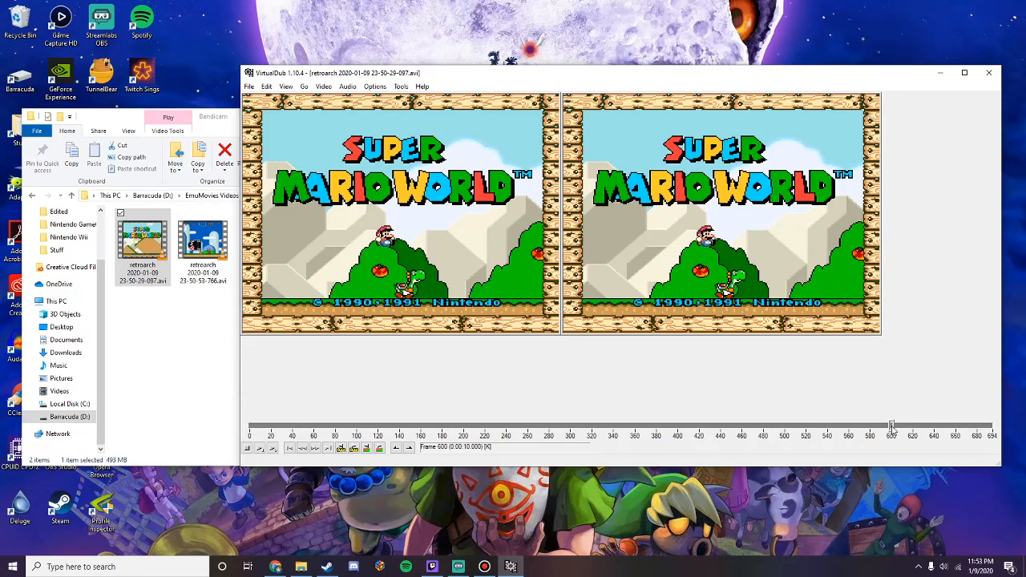
{"action": "left_click", "coordinate": [396, 449]}
{"action": "left_click_drag", "start_coordinate": [891, 426], "coordinate": [993, 433]}
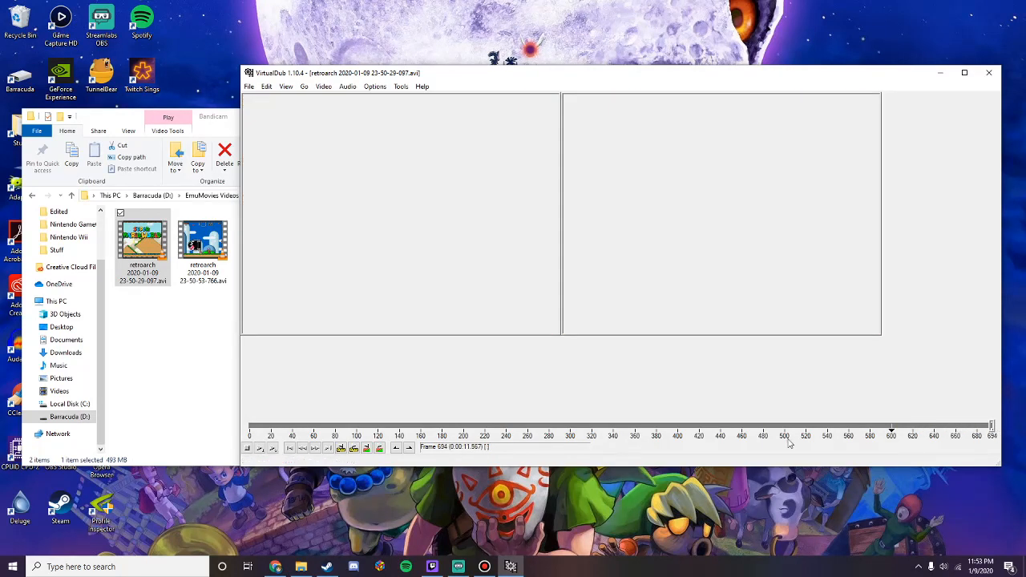
{"action": "left_click", "coordinate": [412, 450]}
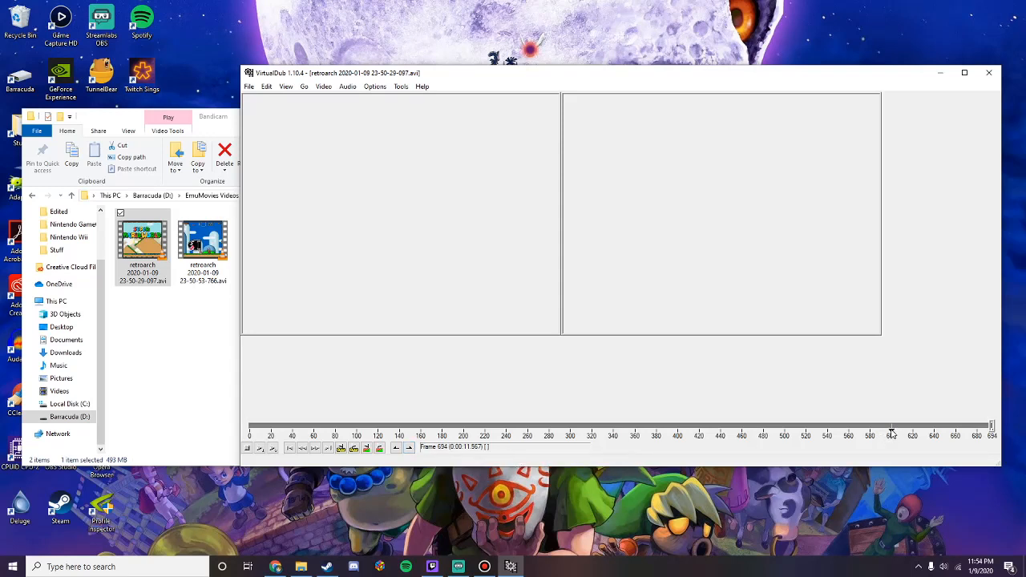
{"action": "left_click", "coordinate": [409, 450]}
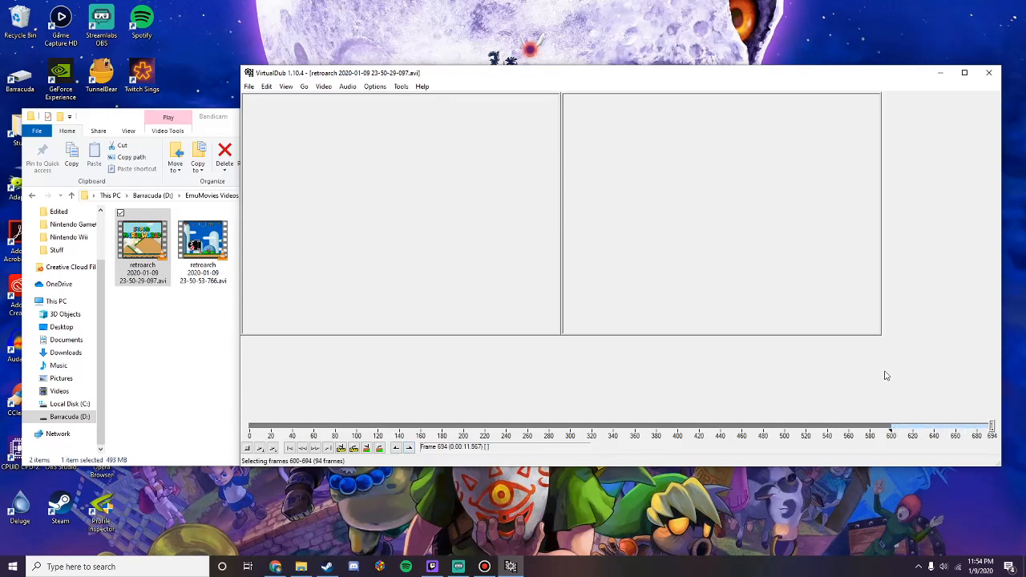
{"action": "key", "text": "Delete"}
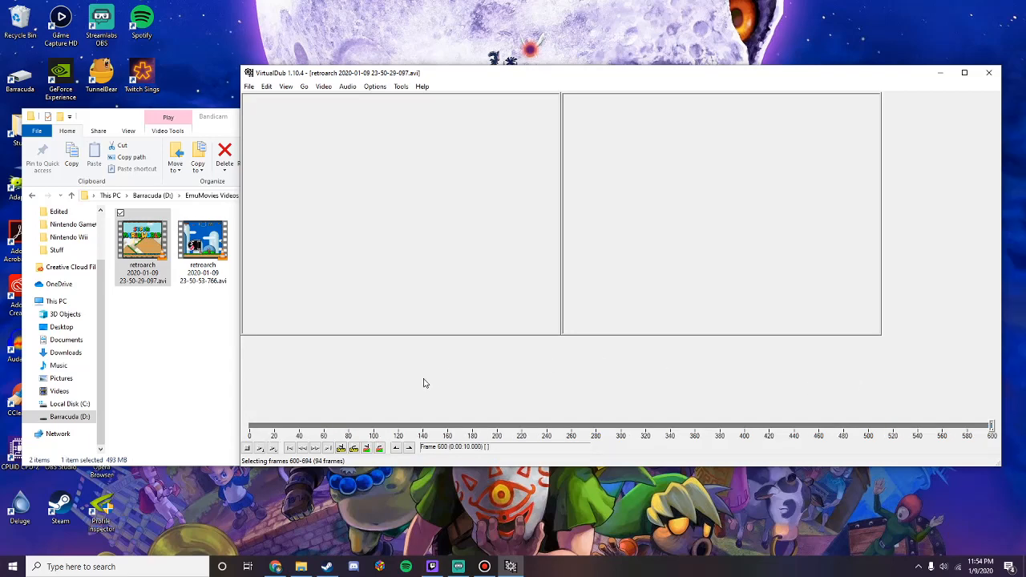
{"action": "left_click", "coordinate": [249, 429]}
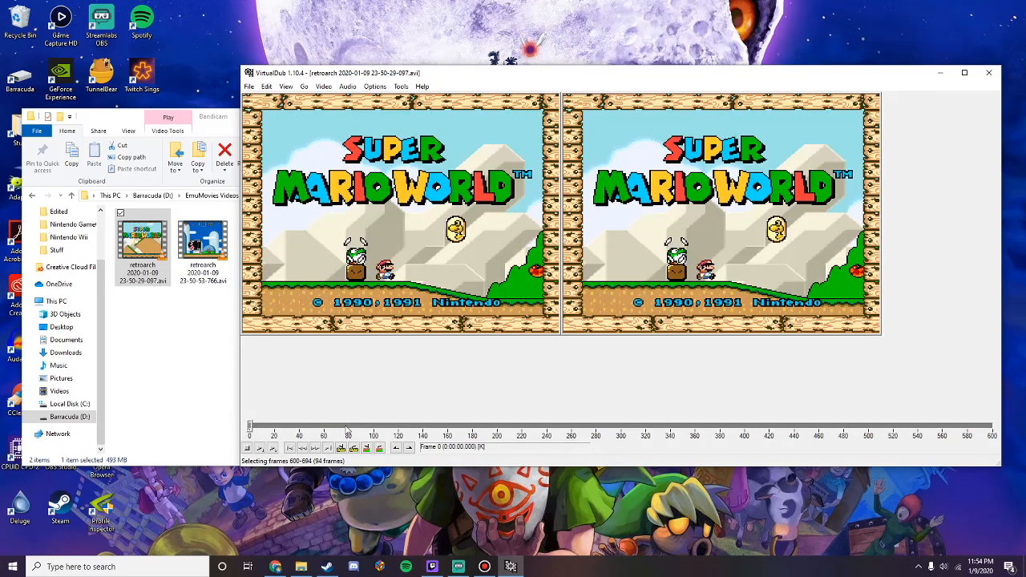
{"action": "left_click_drag", "start_coordinate": [426, 430], "coordinate": [250, 429]}
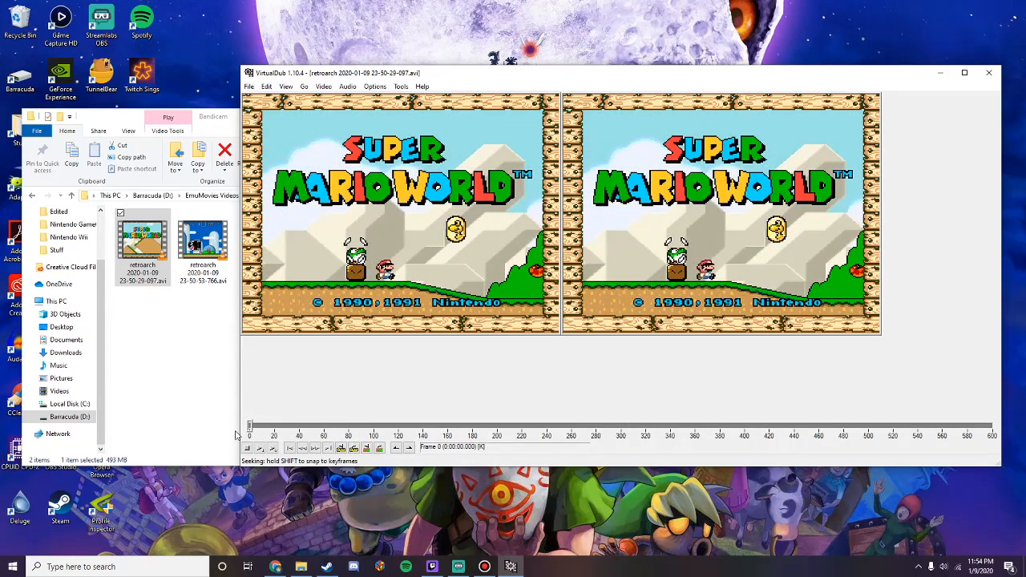
Step: Save the trimmed clip as Super Mario World (USA) T.avi in the Edited folder
{"action": "left_click", "coordinate": [249, 87]}
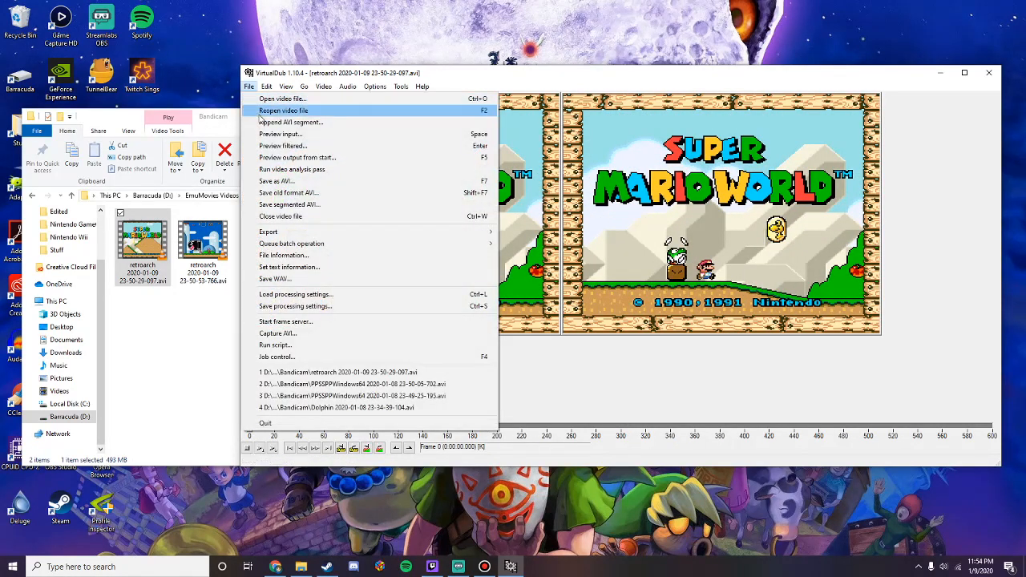
{"action": "left_click", "coordinate": [291, 181]}
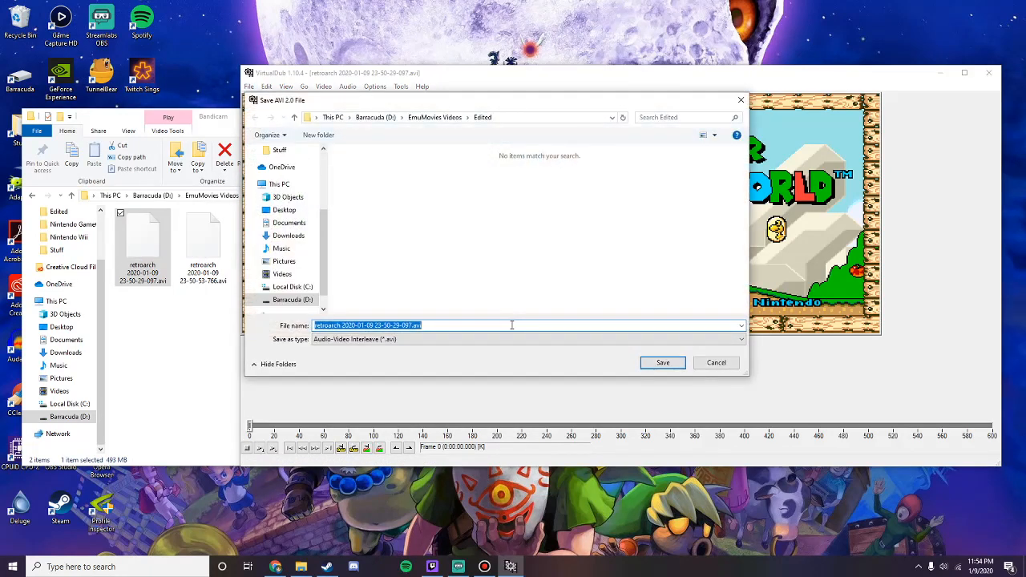
{"action": "type", "text": "Super Mario World (USA) 1"}
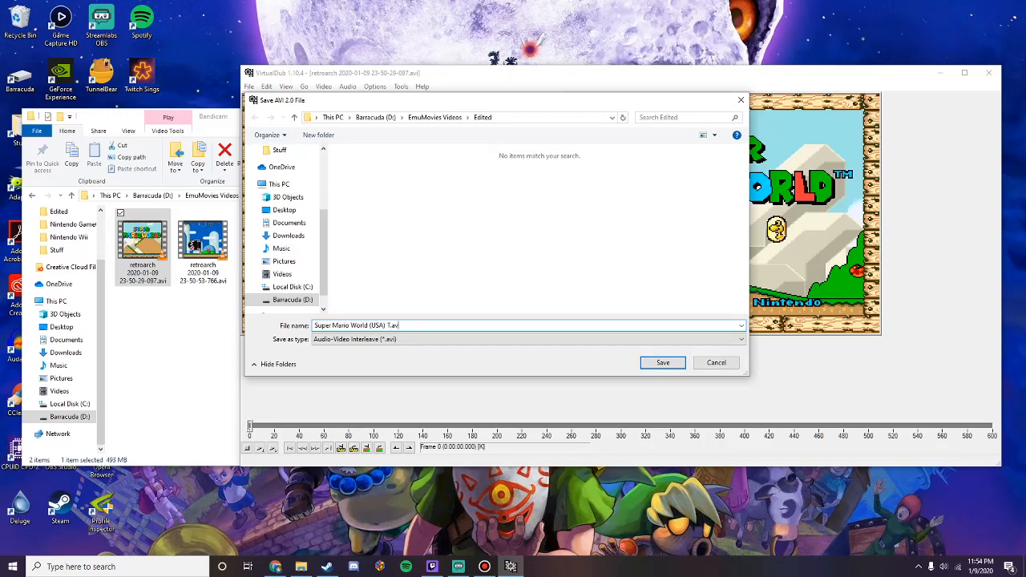
{"action": "left_click", "coordinate": [662, 365]}
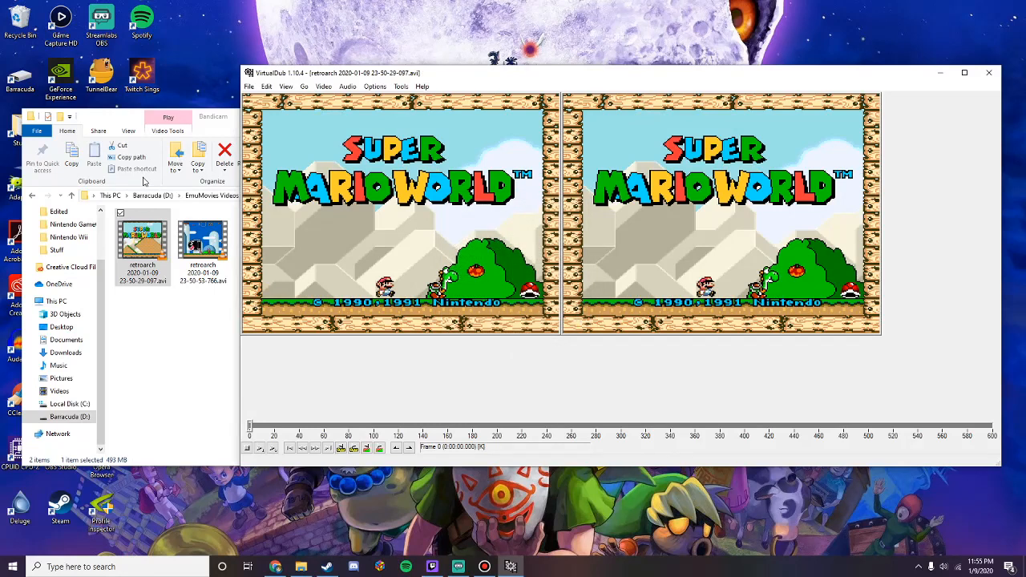
Step: Compare the file size of the saved AVI in the Edited folder with that of the original title-screen recording in the Bandicam folder
{"action": "left_click", "coordinate": [190, 210]}
{"action": "left_click", "coordinate": [232, 196]}
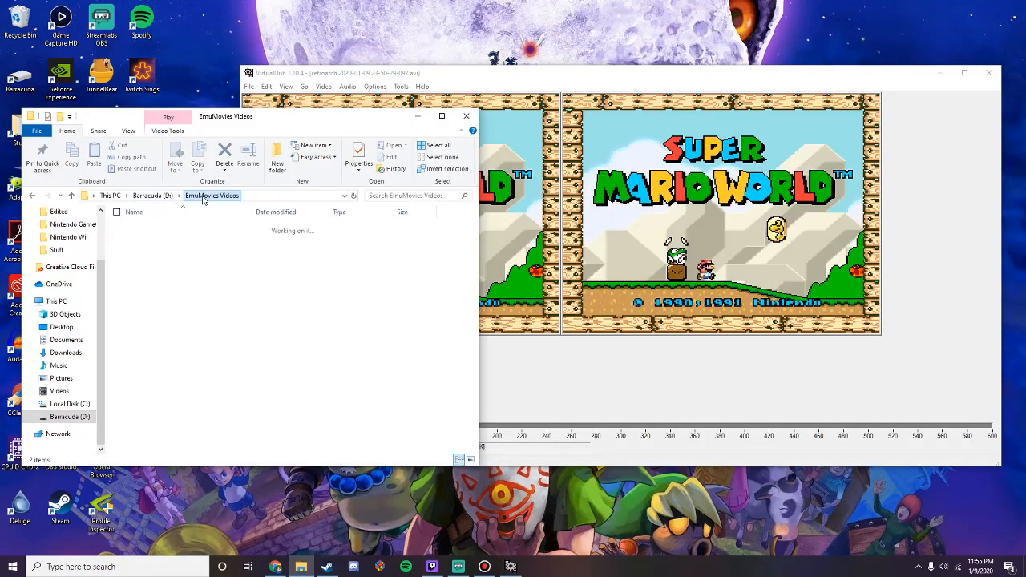
{"action": "double_click", "coordinate": [163, 240]}
{"action": "left_click", "coordinate": [162, 242]}
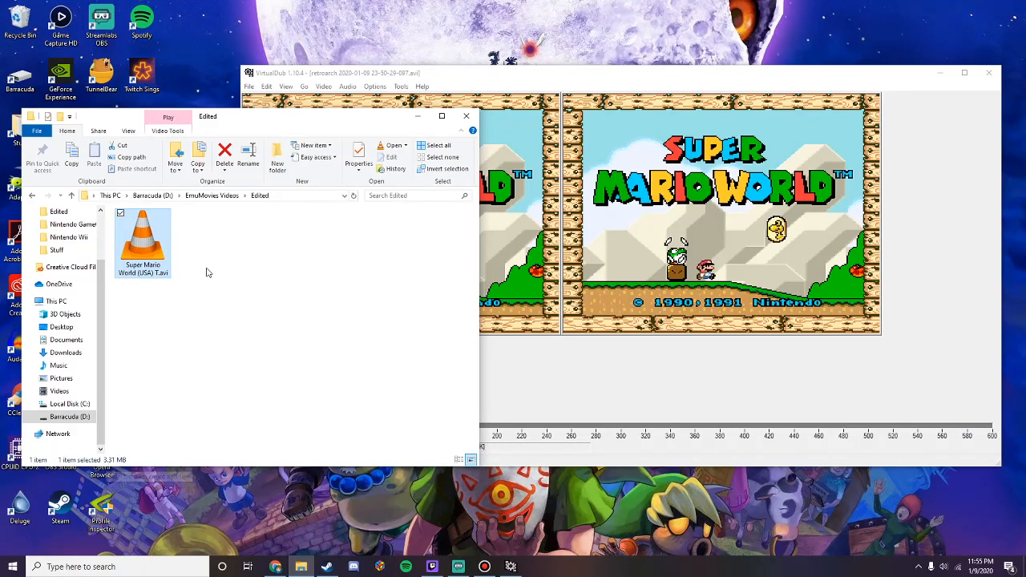
{"action": "left_click", "coordinate": [213, 197]}
{"action": "double_click", "coordinate": [165, 227]}
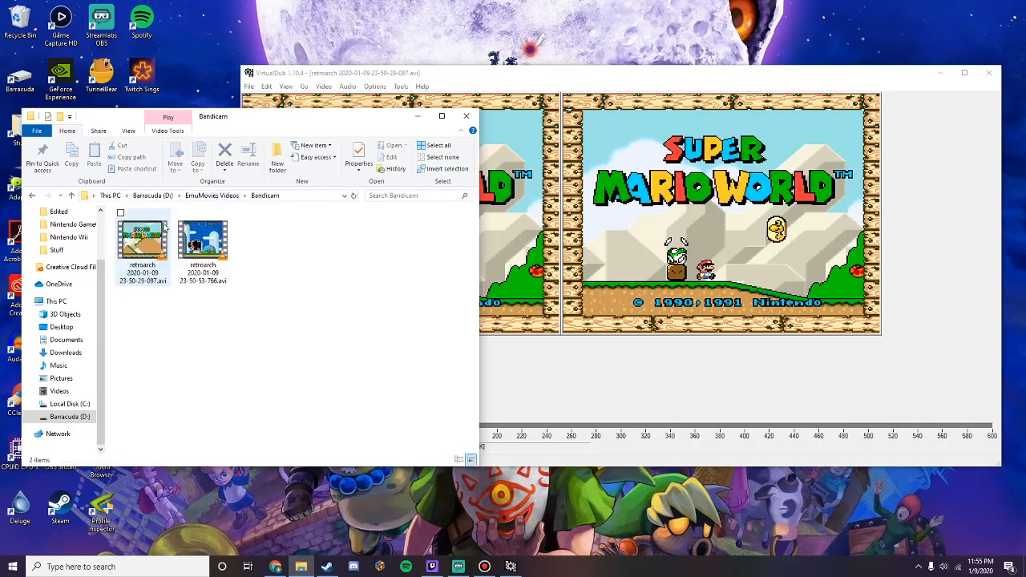
{"action": "left_click", "coordinate": [152, 254]}
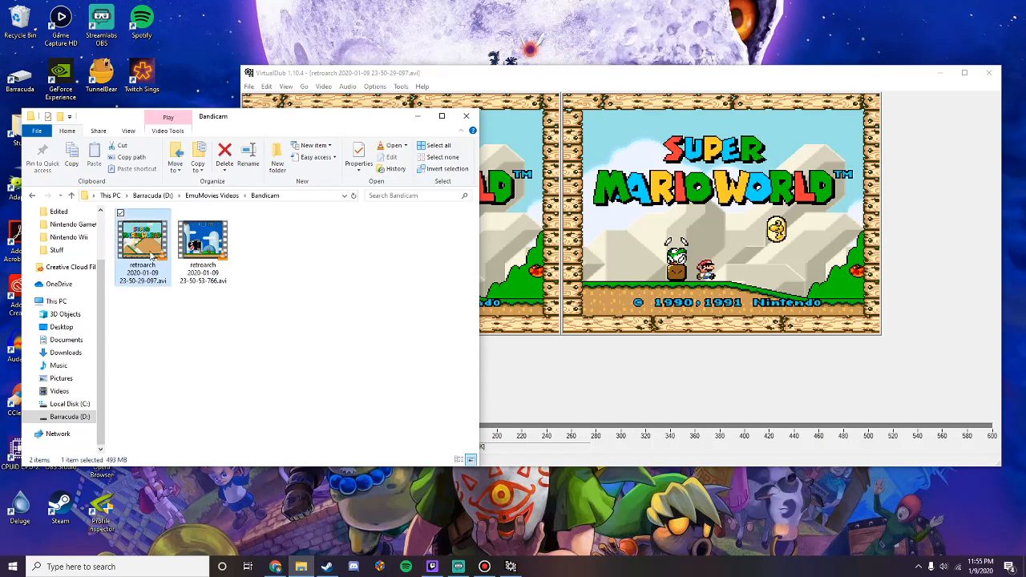
{"action": "left_click", "coordinate": [231, 198]}
{"action": "double_click", "coordinate": [195, 241]}
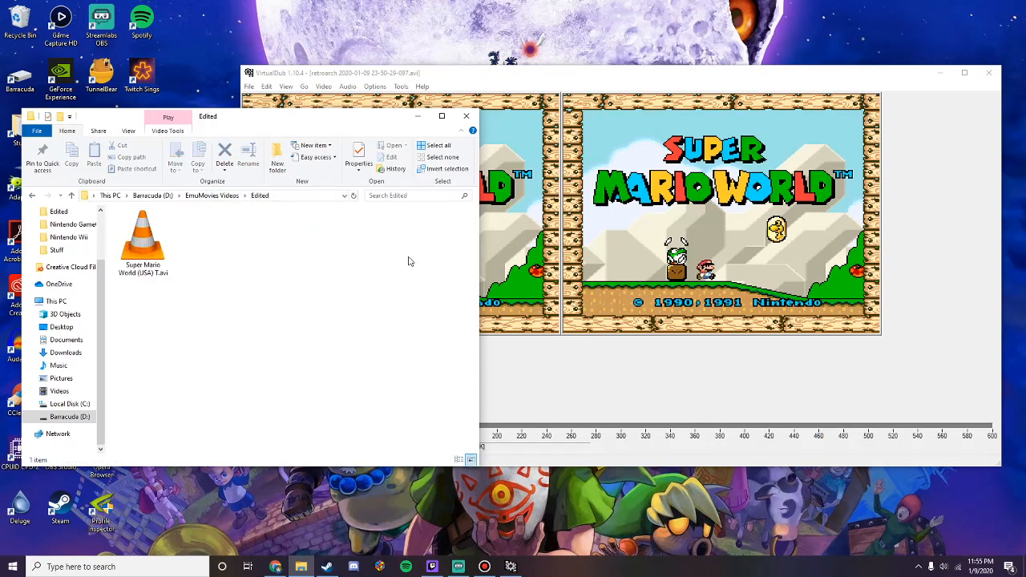
Step: Check that x264vfw is still the selected video compression codec in VirtualDub
{"action": "left_click", "coordinate": [377, 75]}
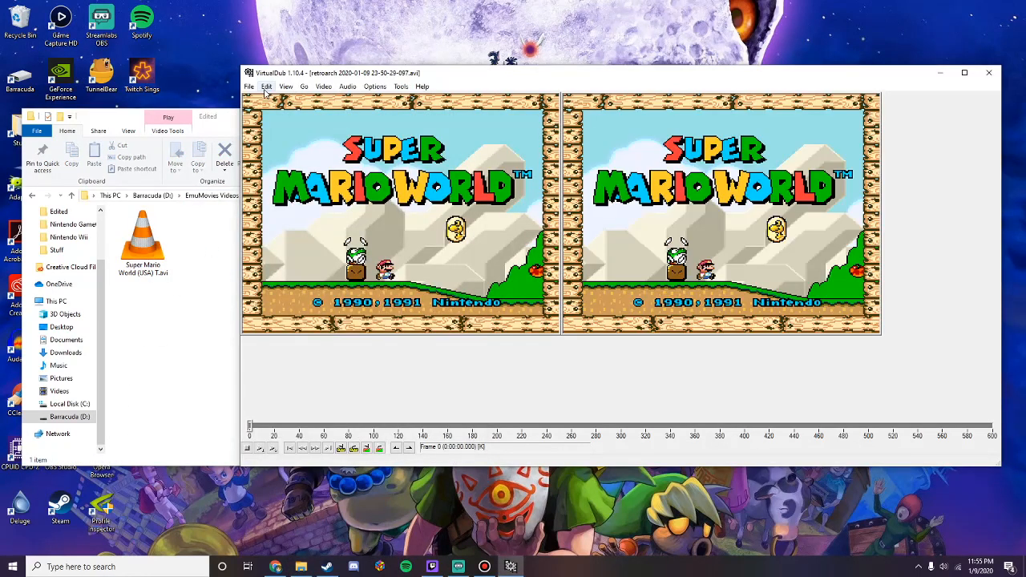
{"action": "left_click", "coordinate": [323, 87]}
{"action": "left_click", "coordinate": [328, 137]}
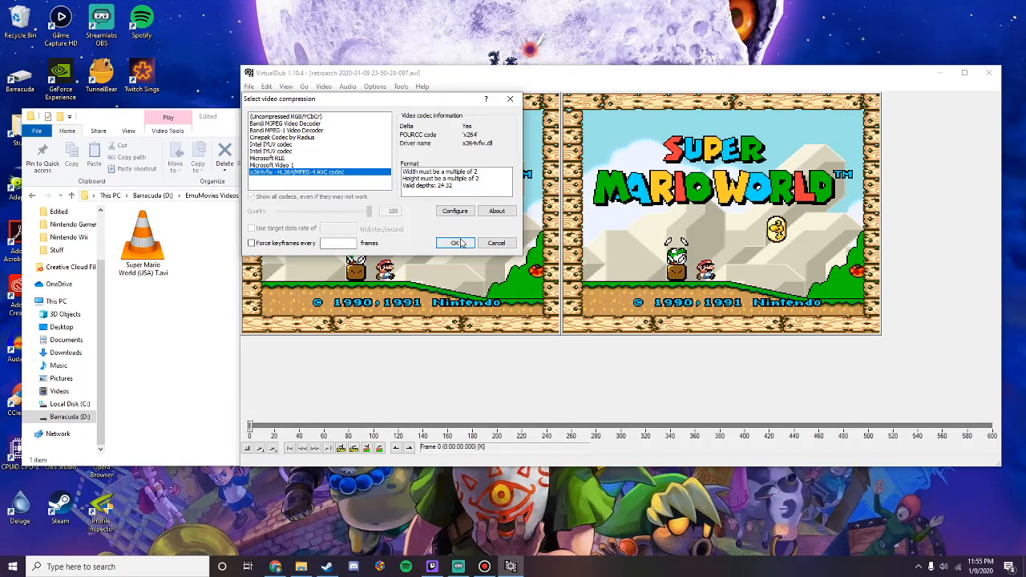
{"action": "left_click", "coordinate": [119, 309]}
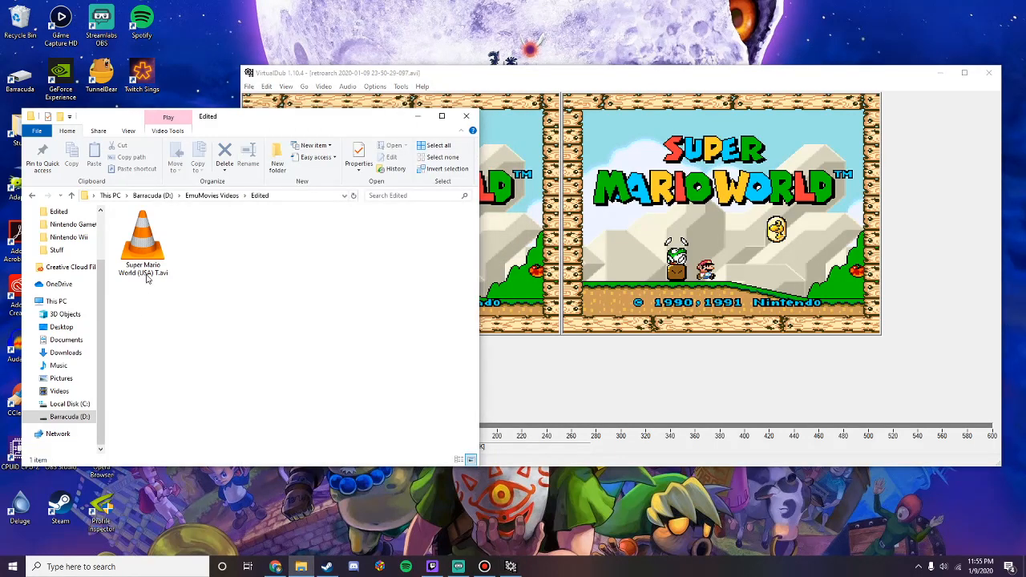
{"action": "left_click", "coordinate": [212, 196]}
{"action": "double_click", "coordinate": [182, 229]}
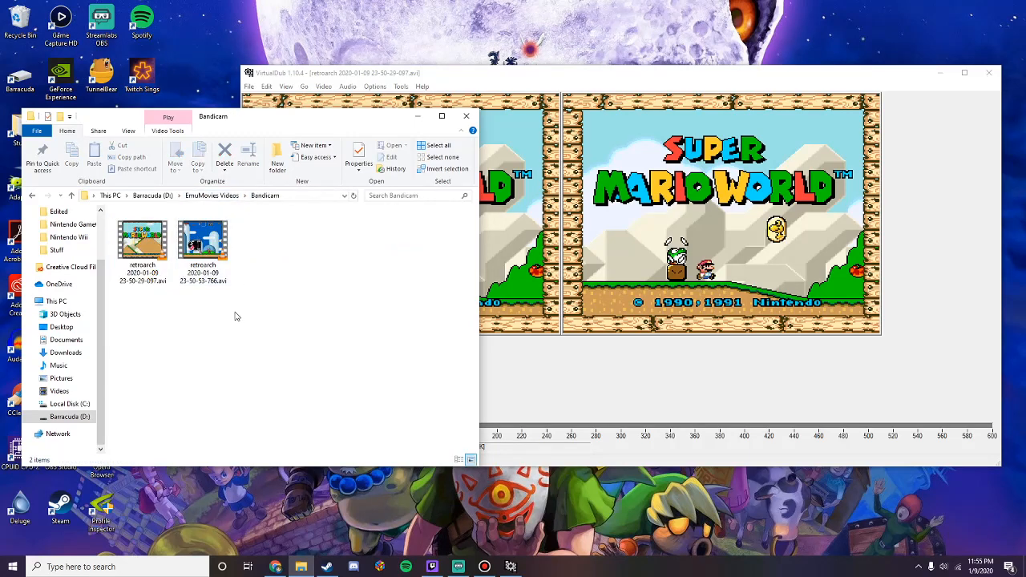
{"action": "left_click_drag", "start_coordinate": [550, 68], "coordinate": [593, 71]}
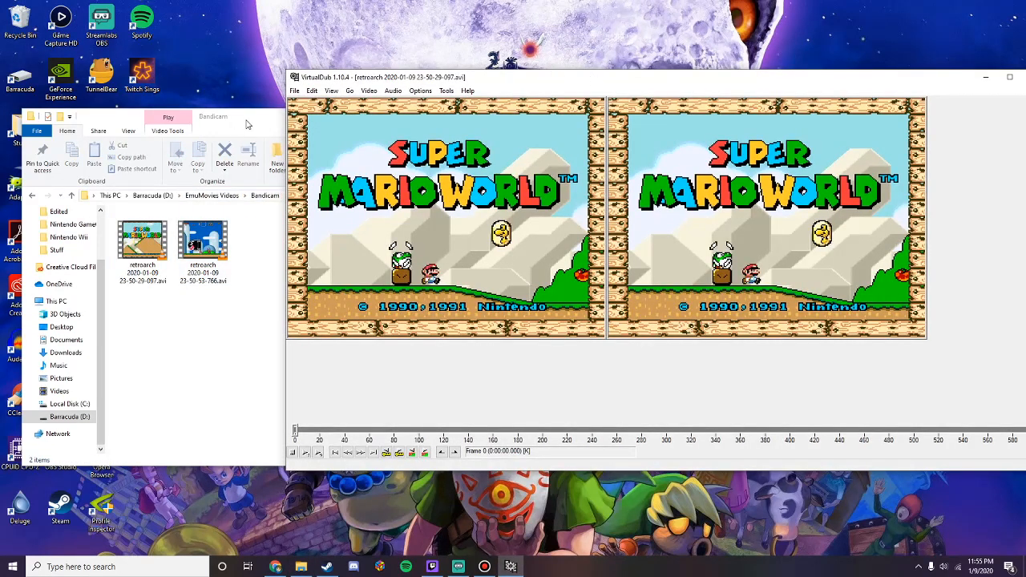
{"action": "left_click", "coordinate": [249, 120]}
{"action": "left_click_drag", "start_coordinate": [203, 242], "coordinate": [554, 371]}
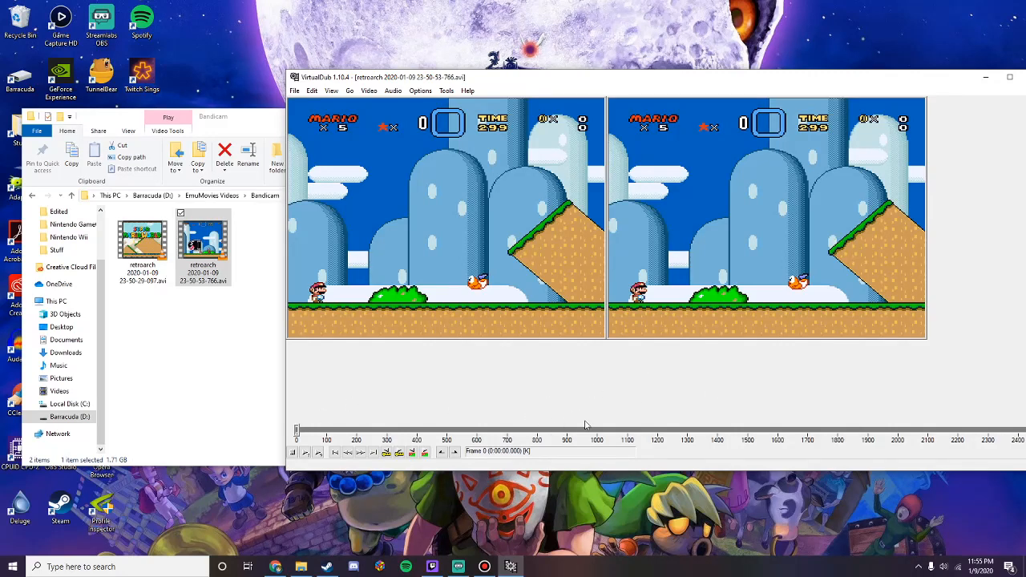
Step: Cut the end of the gameplay recording by deleting everything from frame 2400 to the last frame, 2459
{"action": "left_click", "coordinate": [1019, 435]}
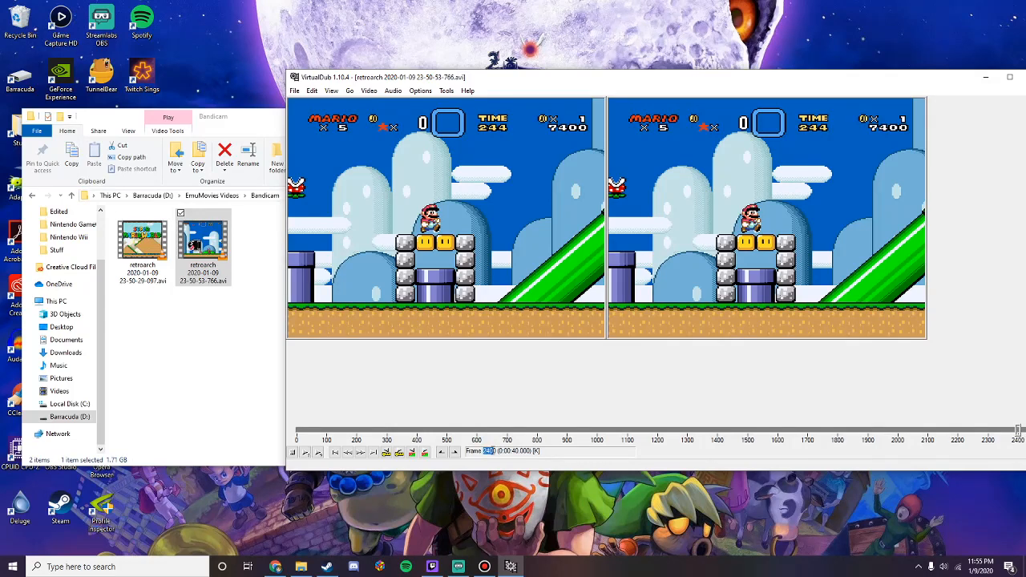
{"action": "left_click", "coordinate": [496, 450]}
{"action": "left_click_drag", "start_coordinate": [580, 80], "coordinate": [474, 78]}
{"action": "left_click", "coordinate": [336, 452]}
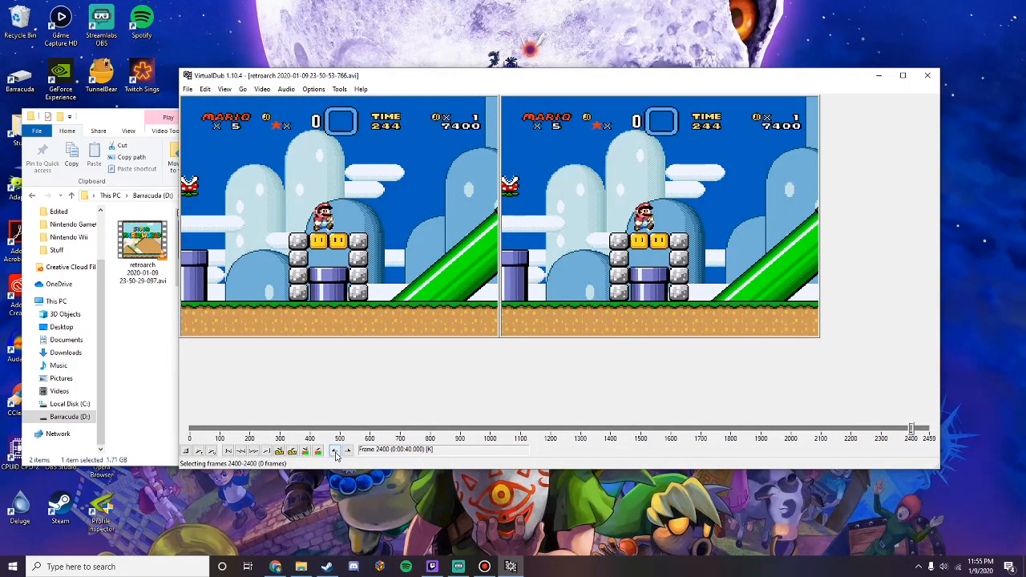
{"action": "left_click_drag", "start_coordinate": [912, 433], "coordinate": [939, 432]}
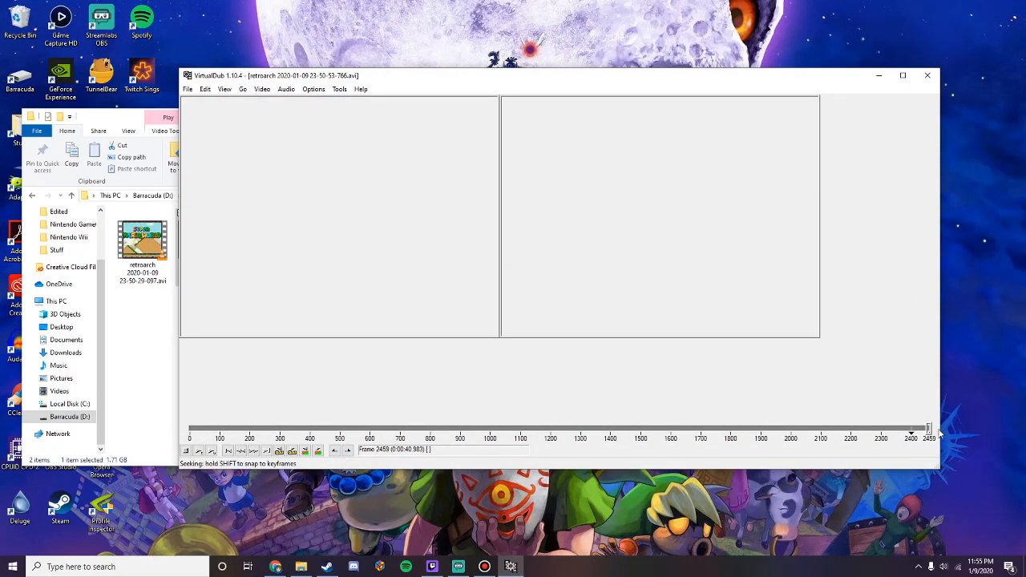
{"action": "left_click", "coordinate": [347, 451]}
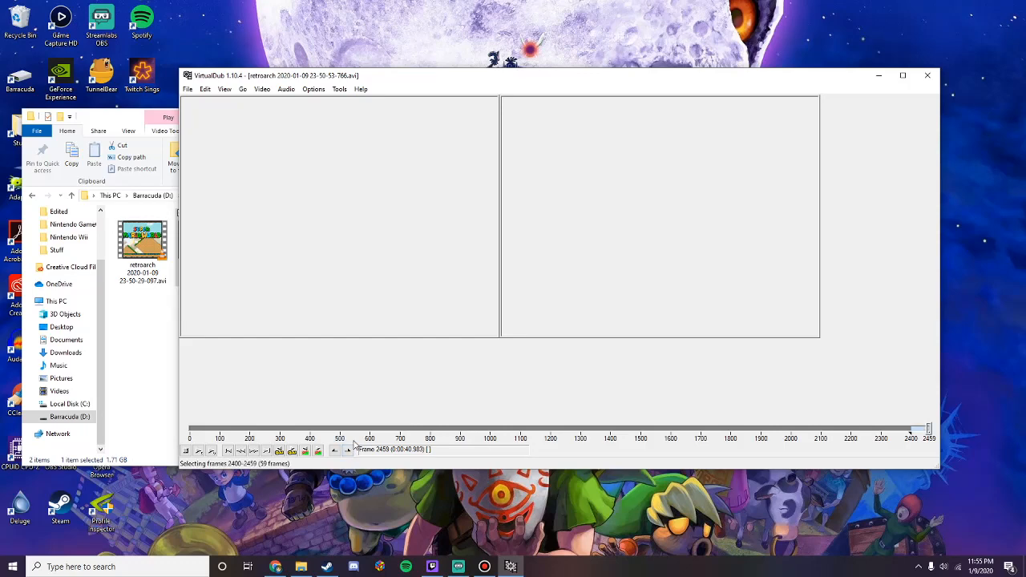
{"action": "key", "text": "Delete"}
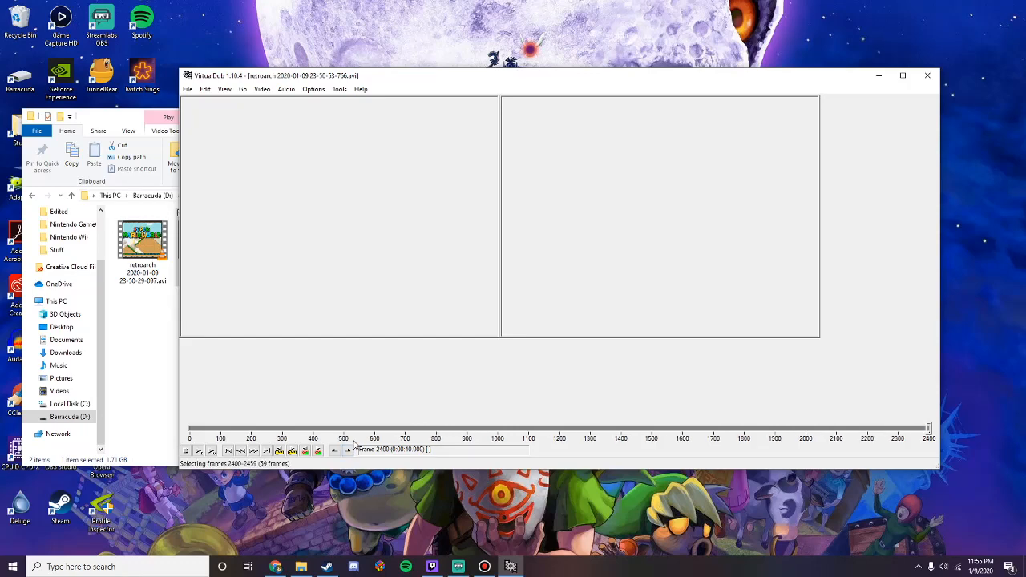
Step: Save the trimmed gameplay clip as Super Mario World (USA) G.avi in the Edited folder
{"action": "left_click", "coordinate": [187, 88]}
{"action": "left_click", "coordinate": [205, 89]}
{"action": "mouse_move", "coordinate": [186, 89]}
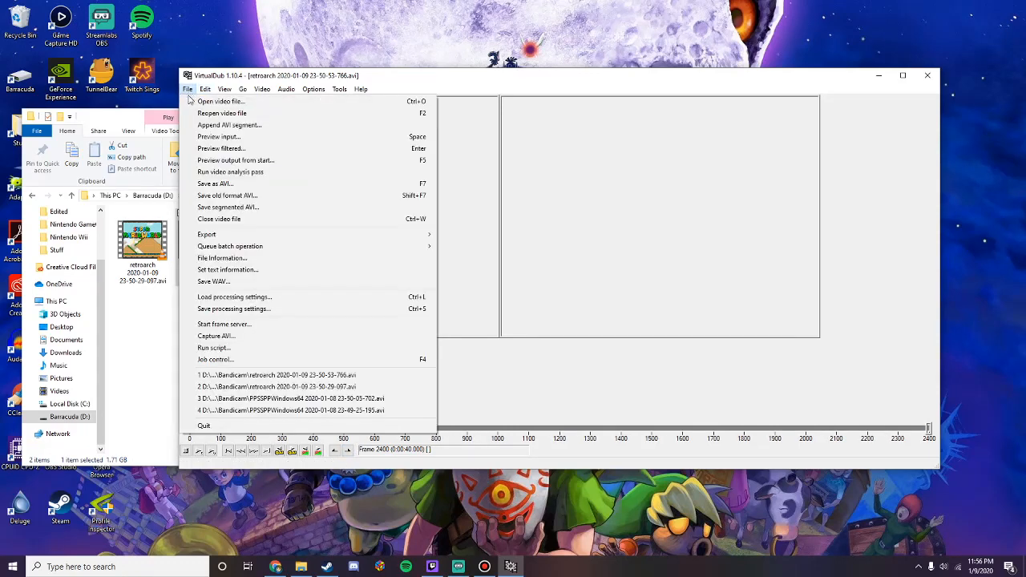
{"action": "left_click", "coordinate": [208, 184]}
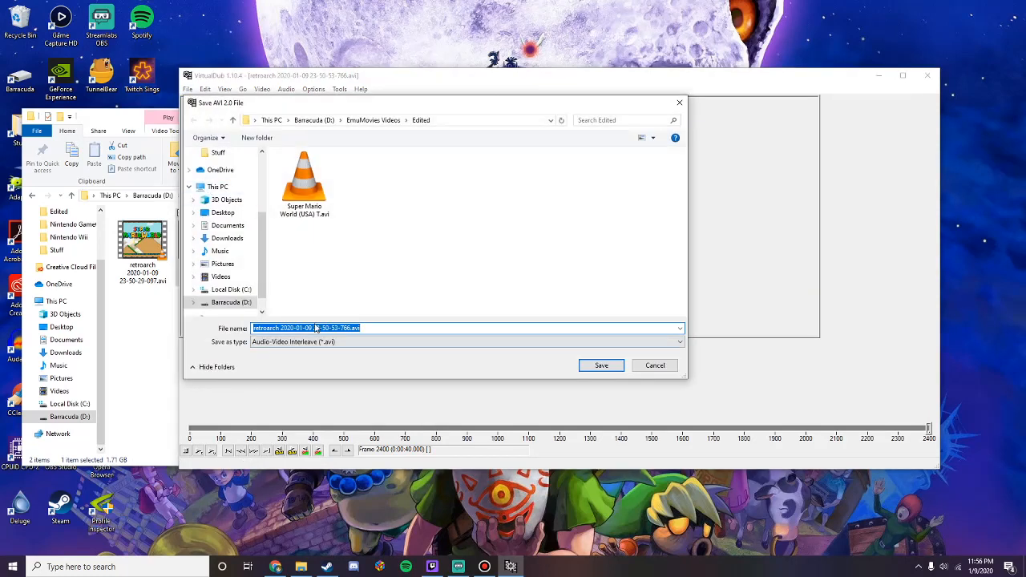
{"action": "left_click", "coordinate": [304, 184]}
{"action": "left_click", "coordinate": [329, 328]}
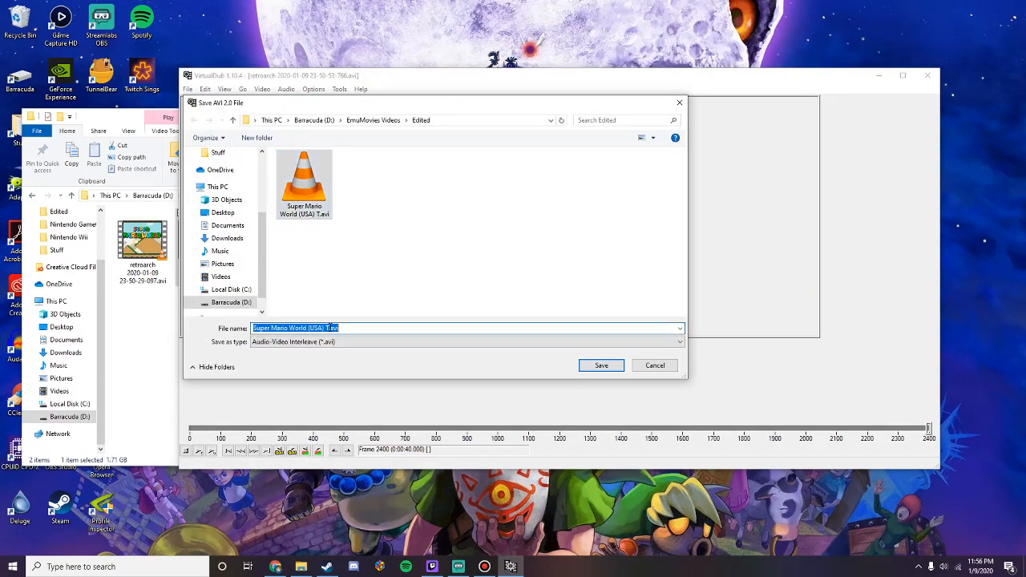
{"action": "left_click", "coordinate": [330, 327]}
{"action": "key", "text": "BackSpace"}
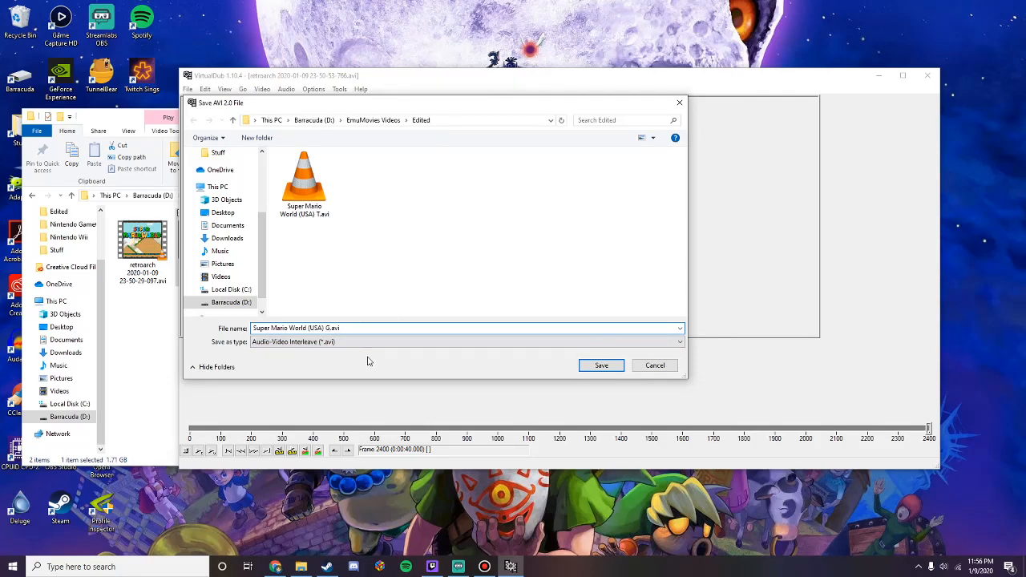
{"action": "left_click", "coordinate": [612, 369]}
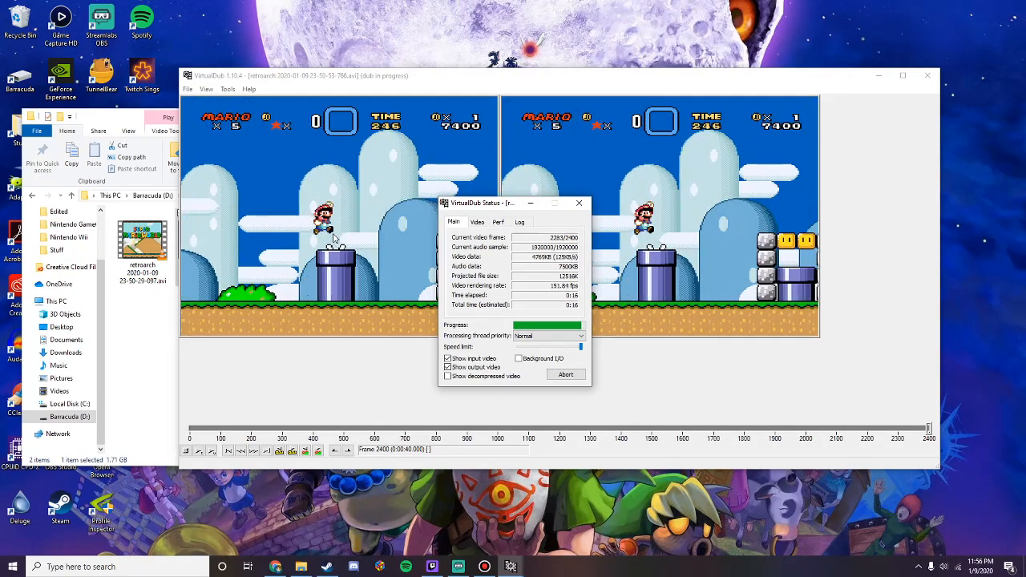
Step: Check that the x264vfw H.264/MPEG-4 AVC codec is still selected for video compression
{"action": "left_click", "coordinate": [262, 89]}
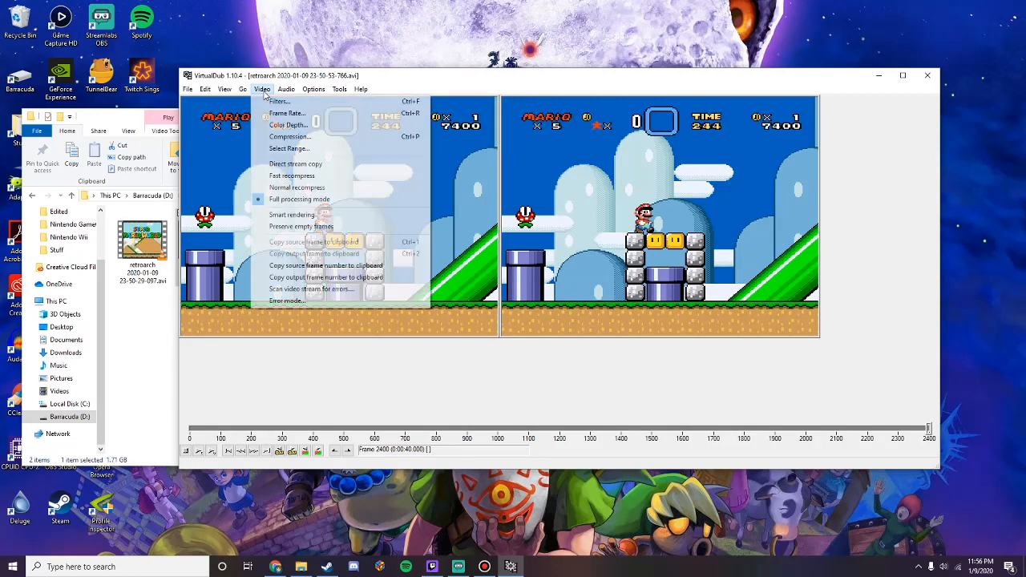
{"action": "left_click", "coordinate": [293, 134]}
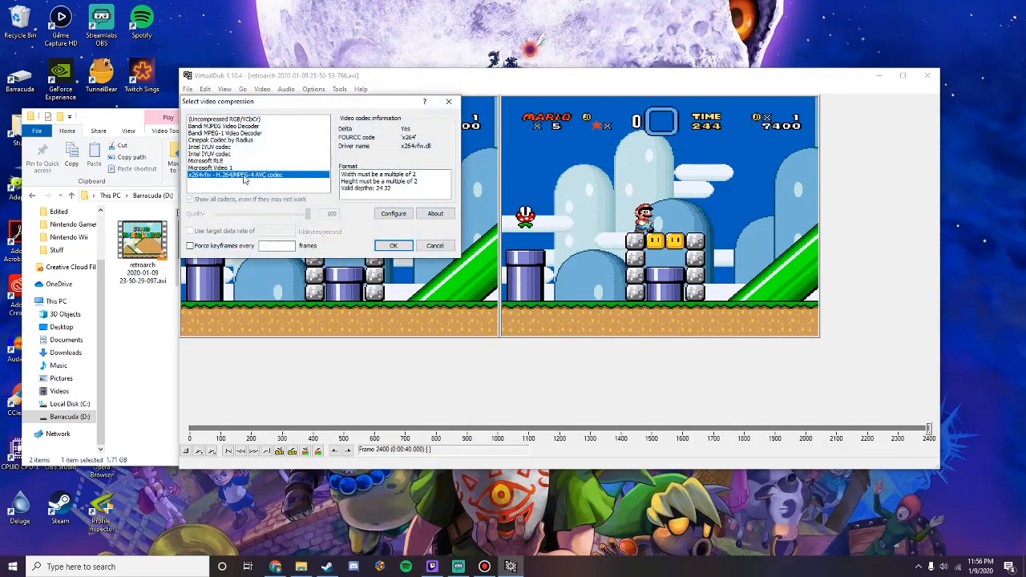
{"action": "left_click", "coordinate": [388, 246]}
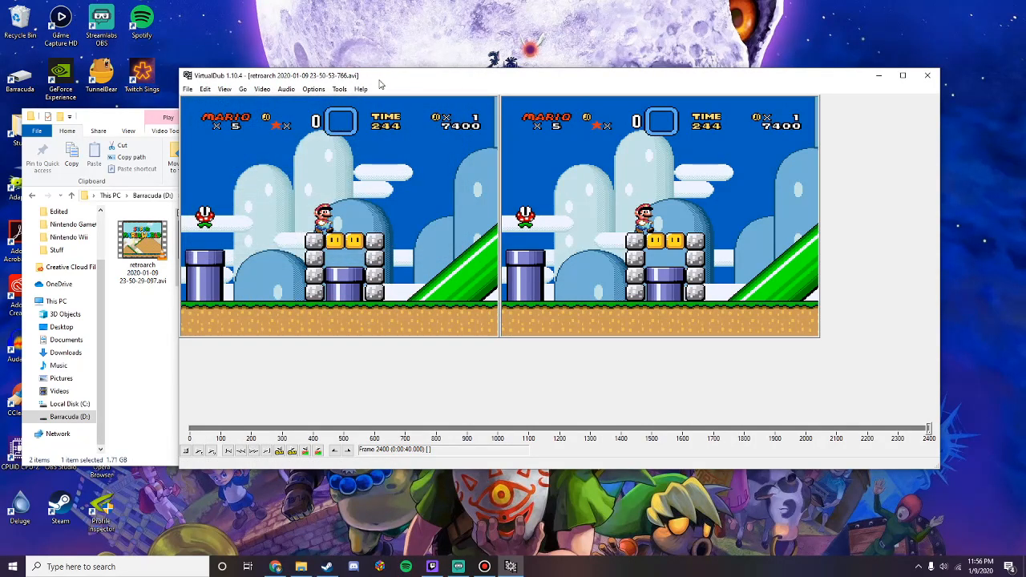
Step: Close VirtualDub and check the combined size of the two Super Mario World AVI files in the Edited folder
{"action": "left_click", "coordinate": [927, 75]}
{"action": "left_click", "coordinate": [228, 196]}
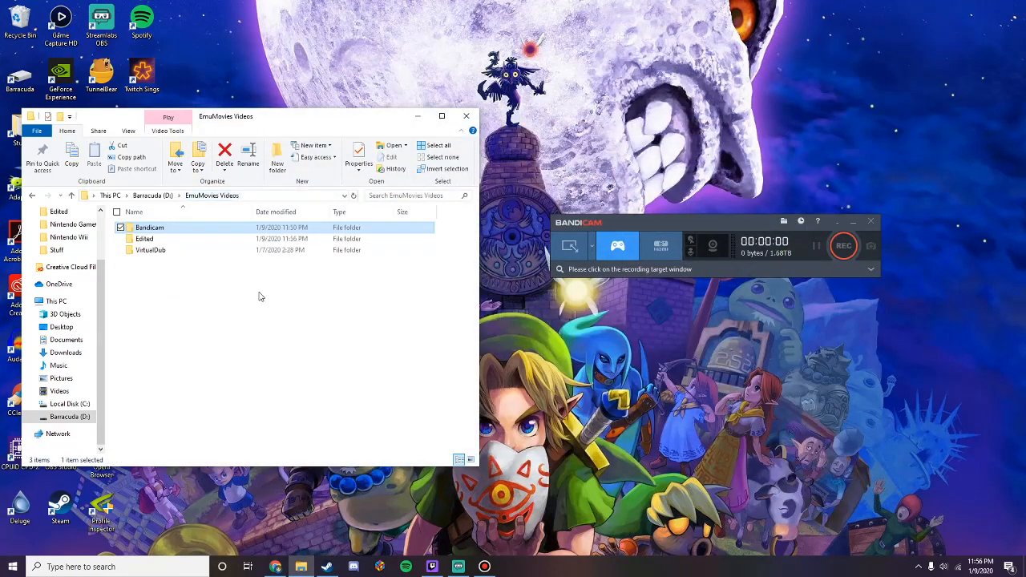
{"action": "double_click", "coordinate": [146, 237]}
{"action": "left_click_drag", "start_coordinate": [120, 306], "coordinate": [217, 210]}
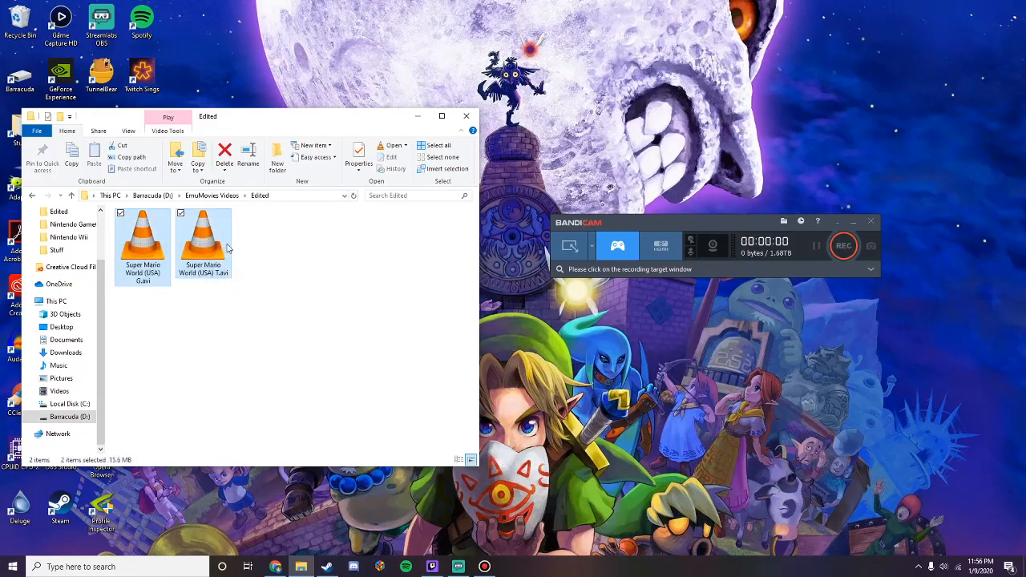
{"action": "left_click", "coordinate": [271, 289]}
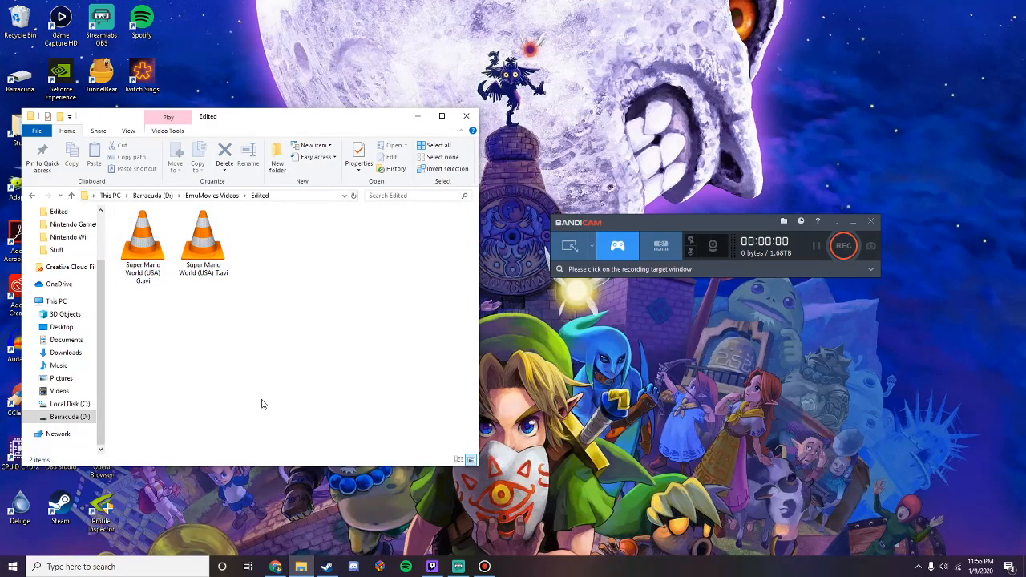
Step: Launch Cyberduck and go to the root directory of the EmuMovies server
{"action": "left_click", "coordinate": [66, 565]}
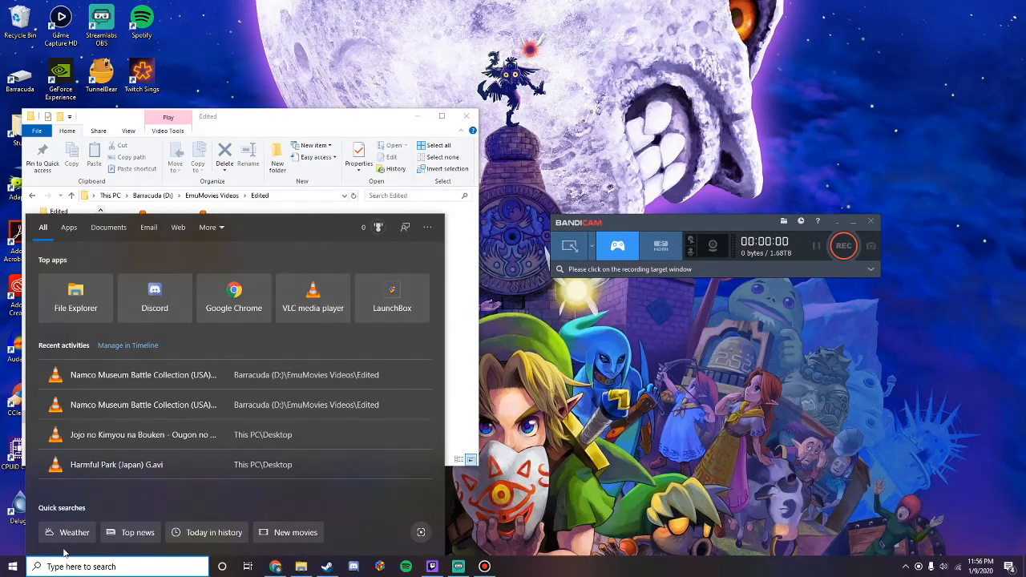
{"action": "type", "text": "cyber"}
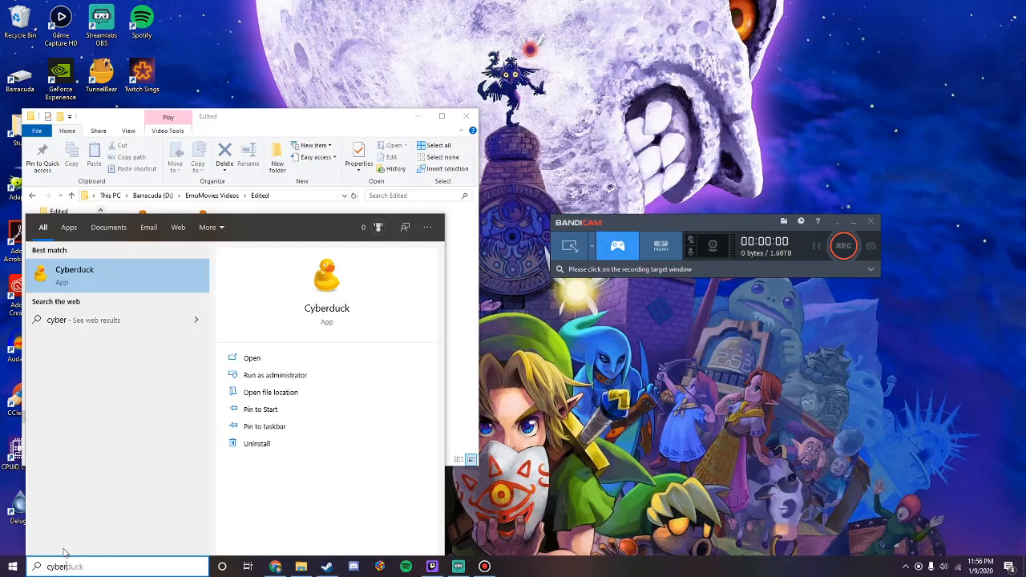
{"action": "key", "text": "Return"}
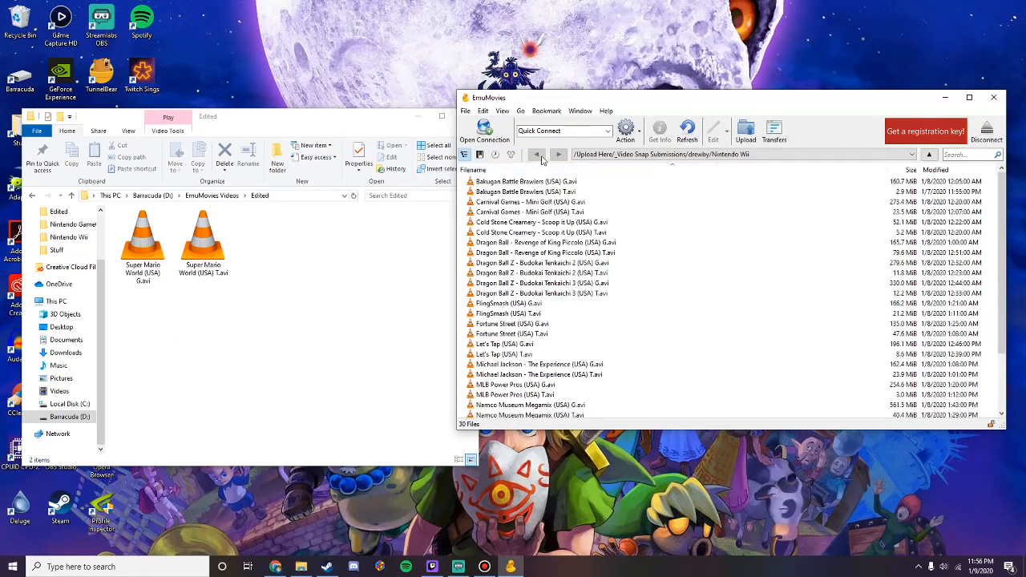
{"action": "left_click", "coordinate": [585, 154]}
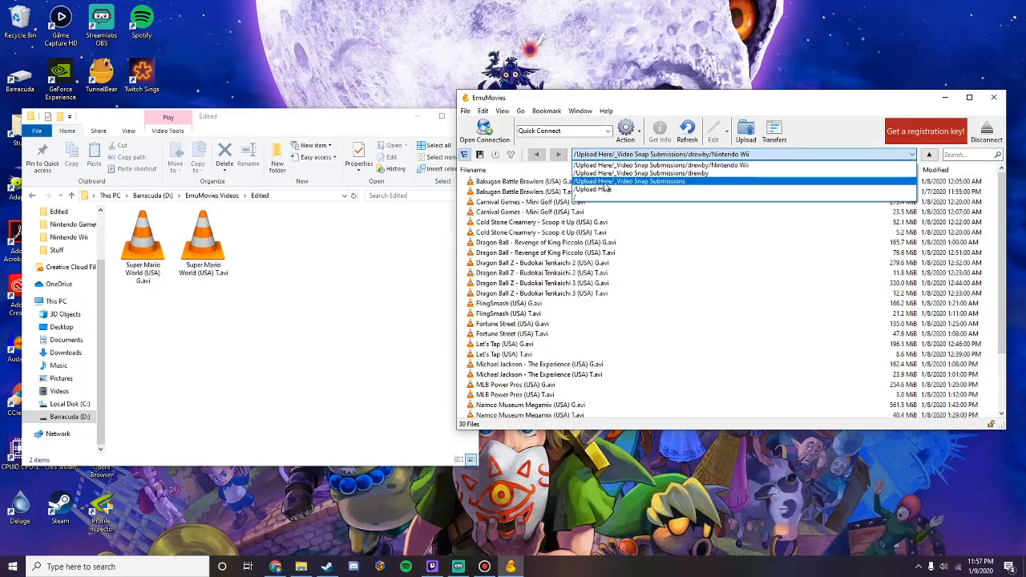
{"action": "left_click", "coordinate": [591, 198]}
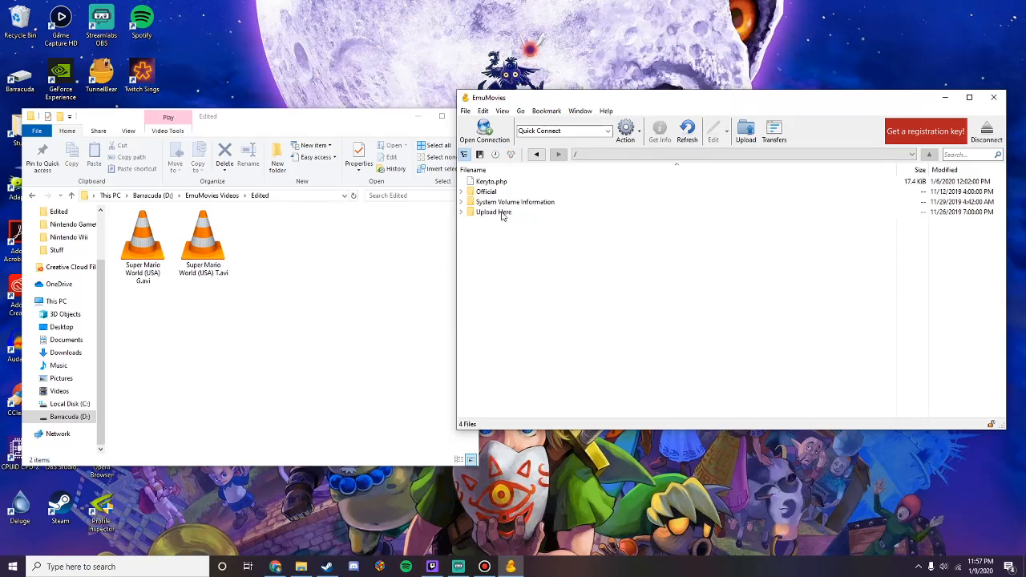
{"action": "left_click", "coordinate": [263, 290]}
{"action": "left_click_drag", "start_coordinate": [246, 263], "coordinate": [124, 265]}
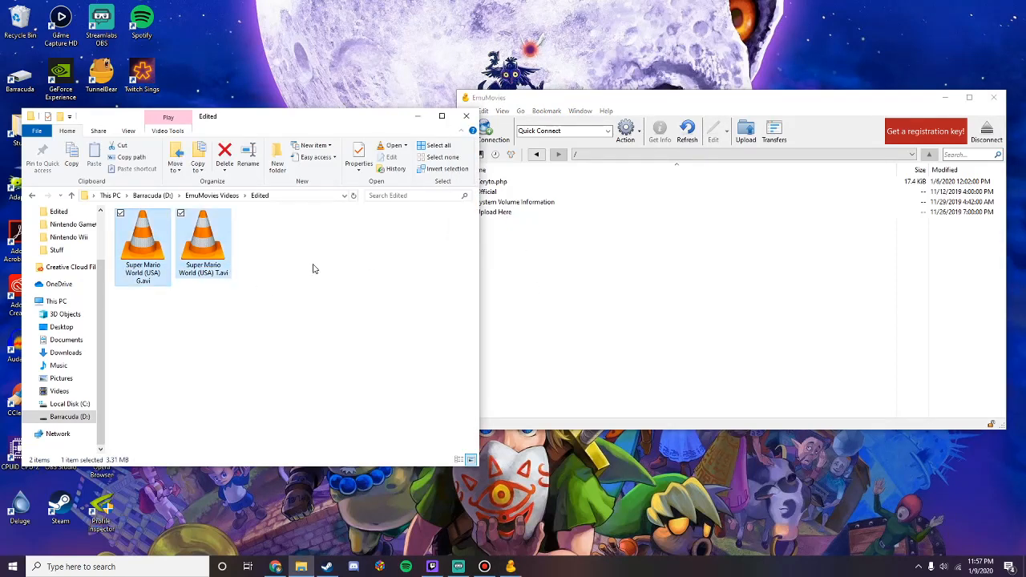
{"action": "left_click", "coordinate": [314, 268]}
{"action": "left_click", "coordinate": [575, 283]}
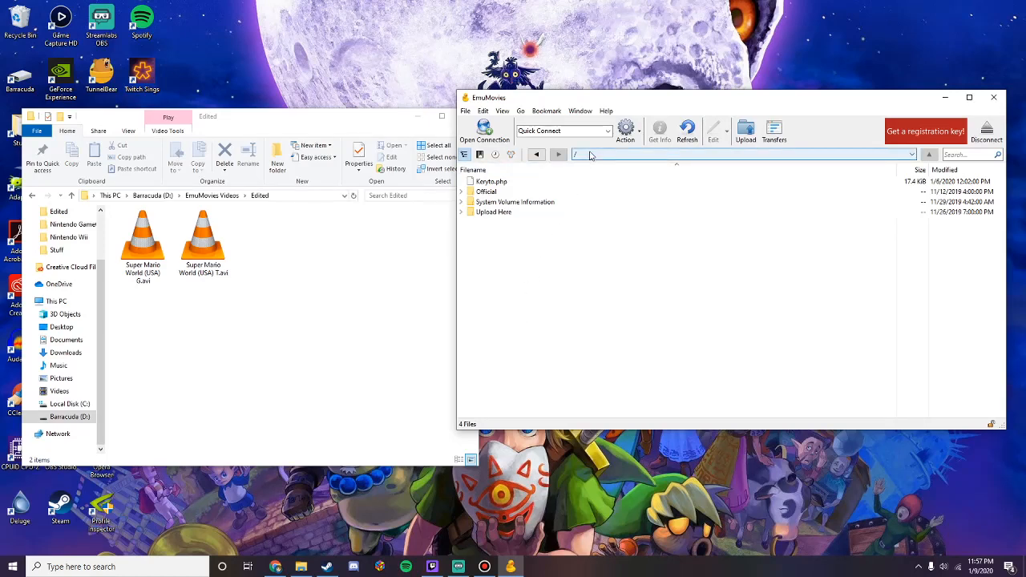
Step: Open the uploader's own folder under Upload Here/_Video Snap Submissions on the EmuMovies server
{"action": "left_click", "coordinate": [502, 214]}
{"action": "double_click", "coordinate": [503, 213]}
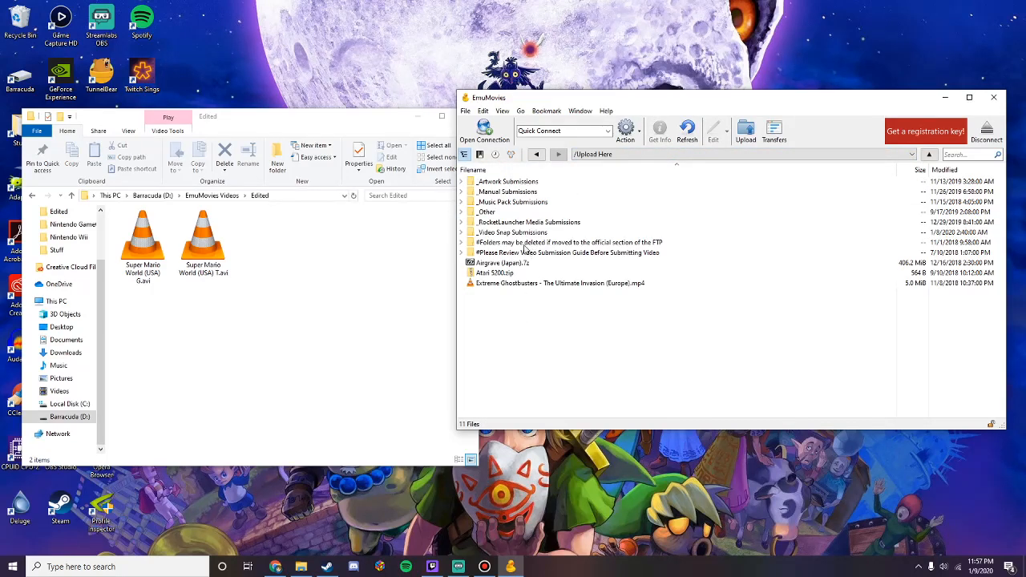
{"action": "double_click", "coordinate": [499, 233]}
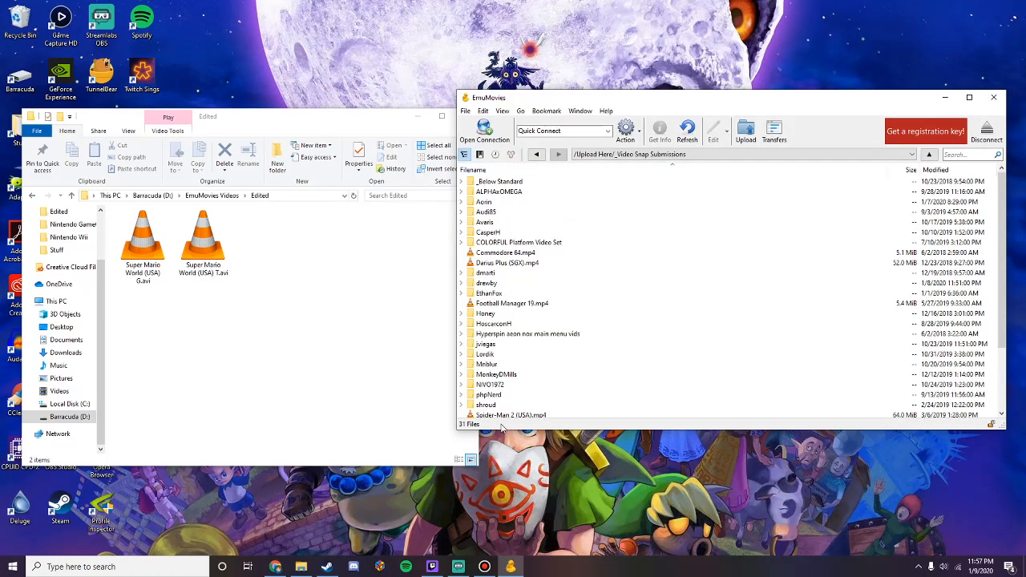
{"action": "left_click", "coordinate": [494, 285]}
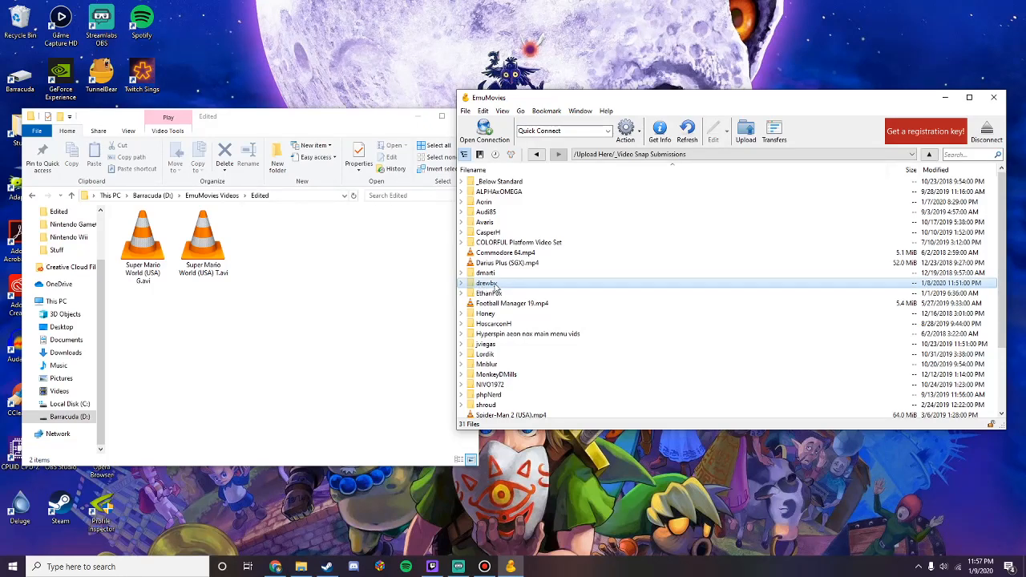
{"action": "double_click", "coordinate": [494, 286]}
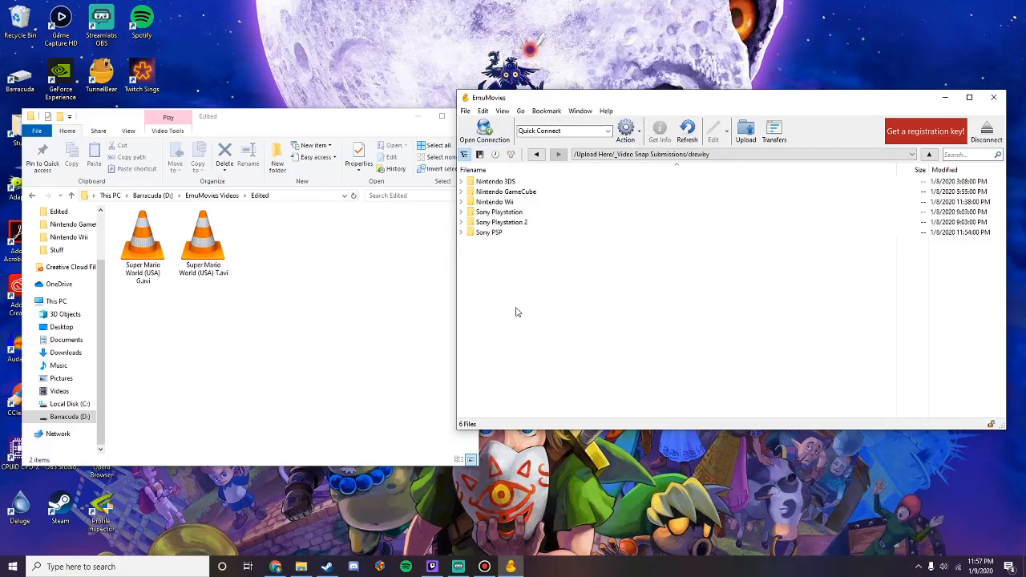
Step: Create a new folder named Super Nintendo Entertainment System in the uploader's submission folder
{"action": "right_click", "coordinate": [516, 311]}
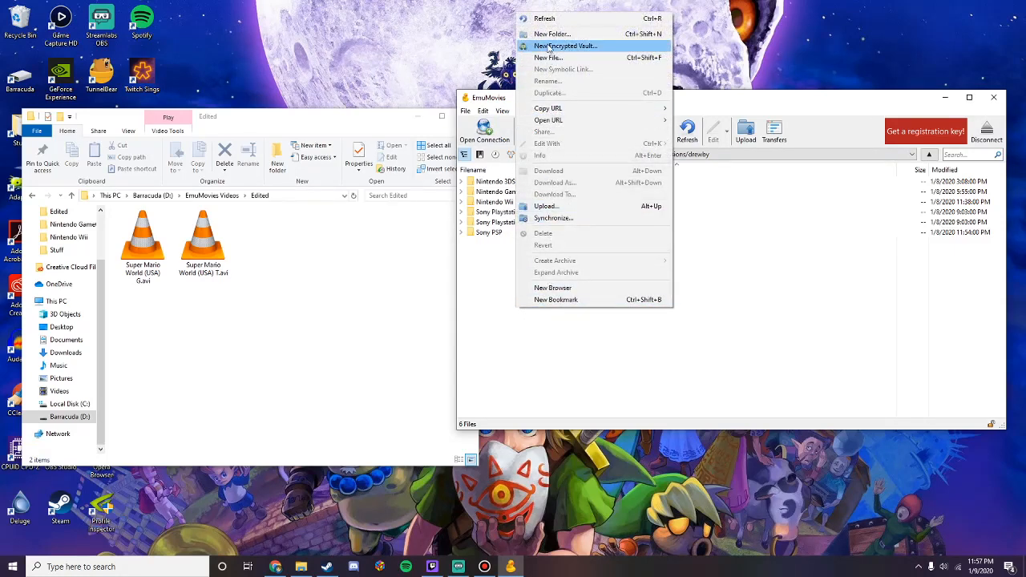
{"action": "left_click", "coordinate": [551, 33]}
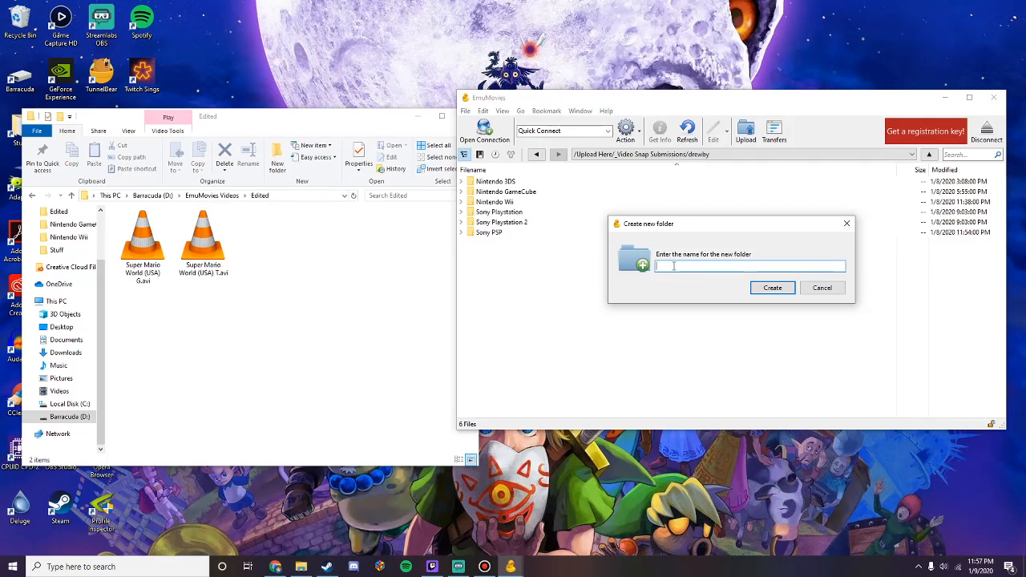
{"action": "type", "text": "Super Nintendo Entertain"}
{"action": "key", "text": "BackSpace"}
{"action": "key", "text": "BackSpace"}
{"action": "key", "text": "BackSpace"}
{"action": "type", "text": "ment"}
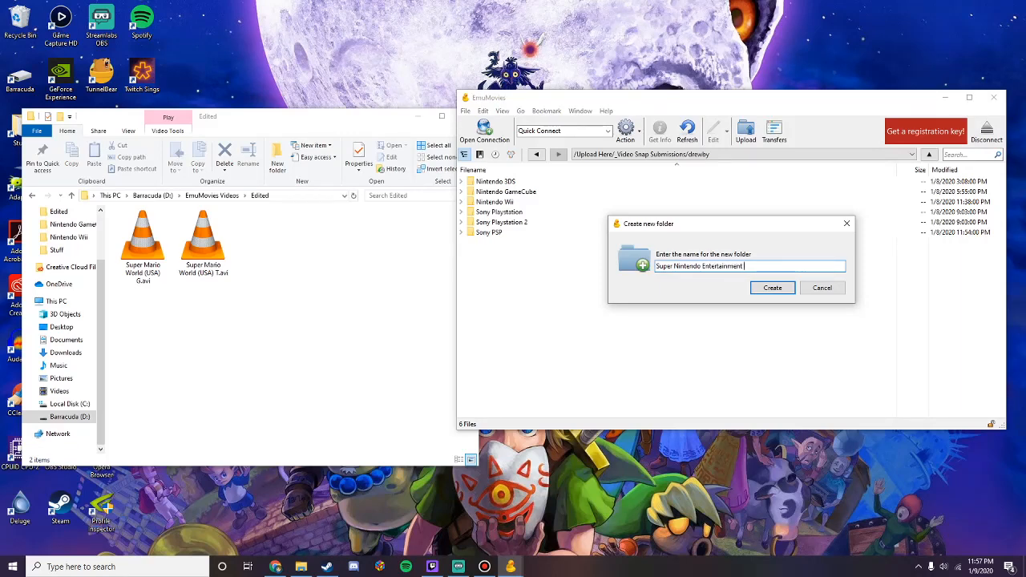
{"action": "type", "text": " System"}
{"action": "key", "text": "Return"}
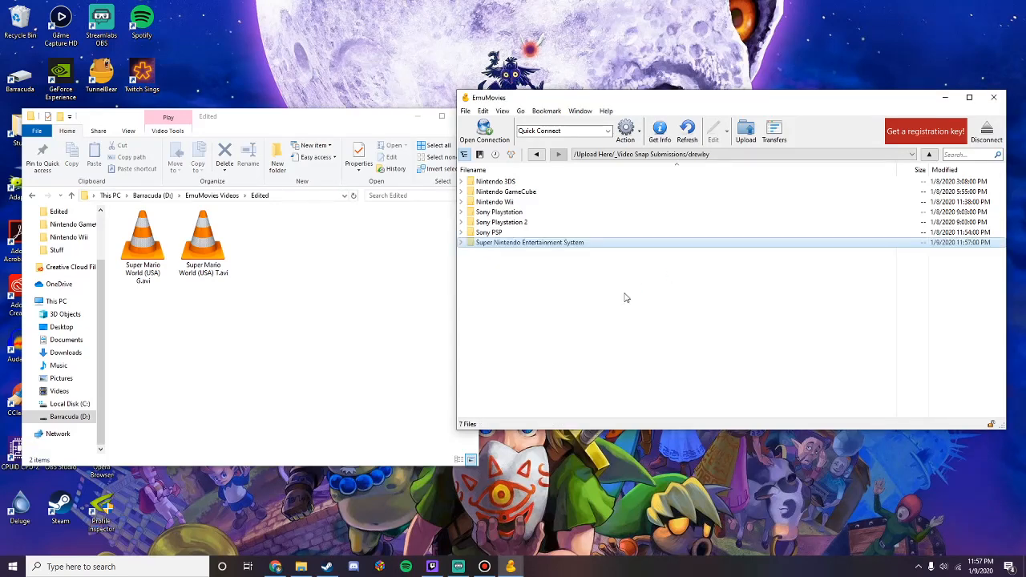
Step: Upload both Super Mario World AVI files from the Edited folder into the Super Nintendo Entertainment System folder, and minimize the File Explorer window
{"action": "double_click", "coordinate": [539, 243]}
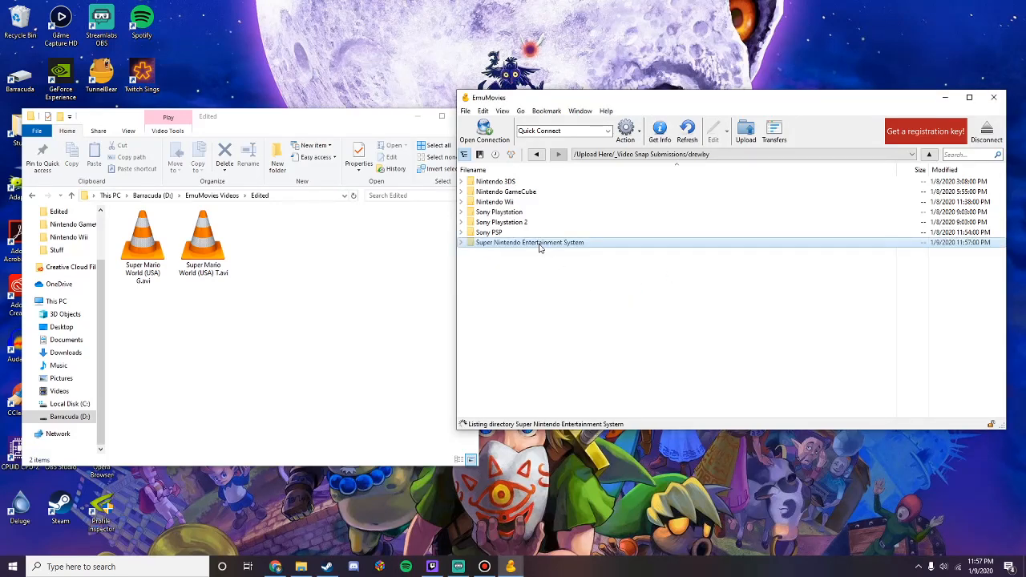
{"action": "left_click", "coordinate": [323, 299]}
{"action": "left_click_drag", "start_coordinate": [280, 279], "coordinate": [129, 210]}
{"action": "left_click_drag", "start_coordinate": [202, 240], "coordinate": [633, 268]}
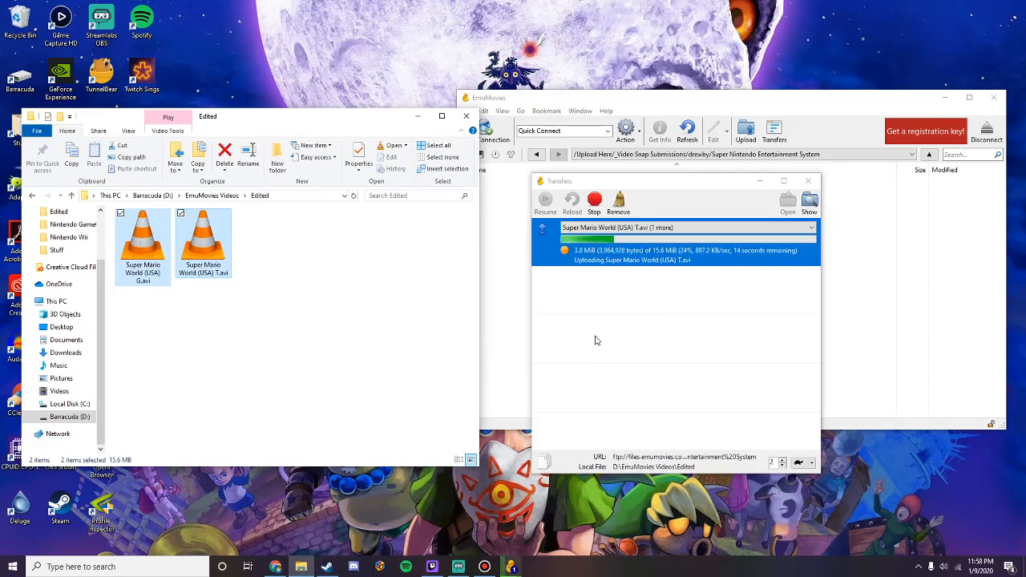
{"action": "left_click", "coordinate": [417, 116]}
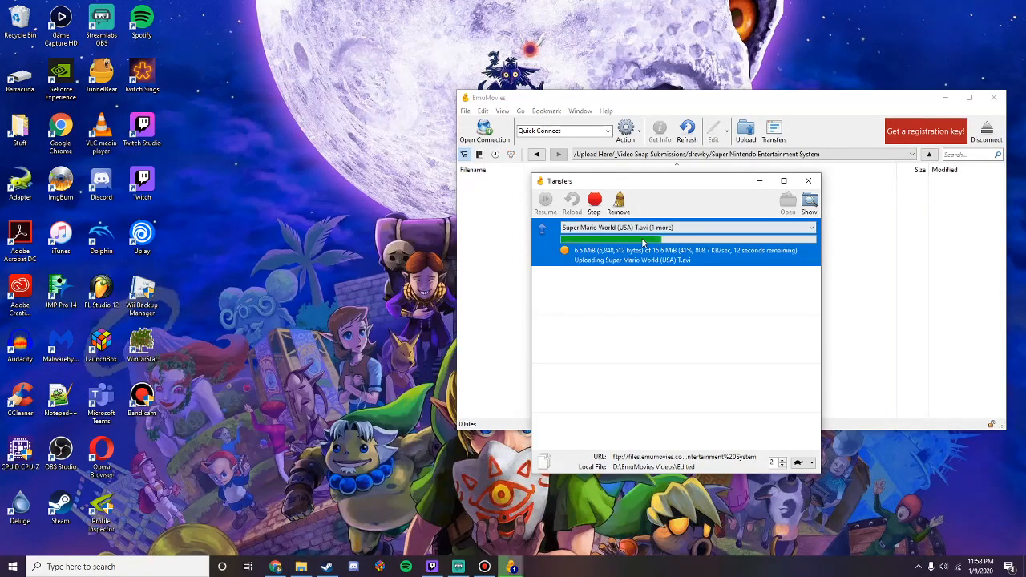